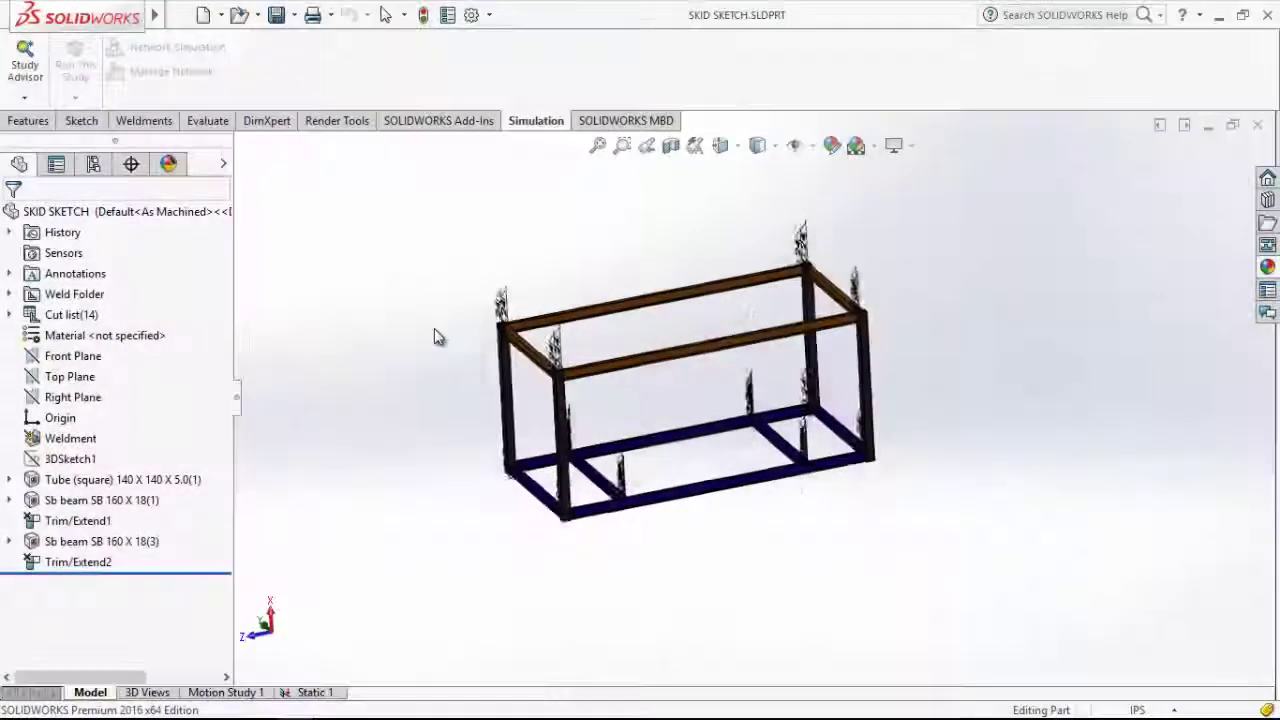
Look over the skid frame model and bring up the Tools menu commands
{"action": "scroll", "coordinate": [434, 335], "scroll_direction": "down", "scroll_amount": 3}
{"action": "scroll", "coordinate": [435, 330], "scroll_direction": "down", "scroll_amount": 3}
{"action": "scroll", "coordinate": [435, 325], "scroll_direction": "down", "scroll_amount": 2}
{"action": "scroll", "coordinate": [434, 325], "scroll_direction": "up", "scroll_amount": 2}
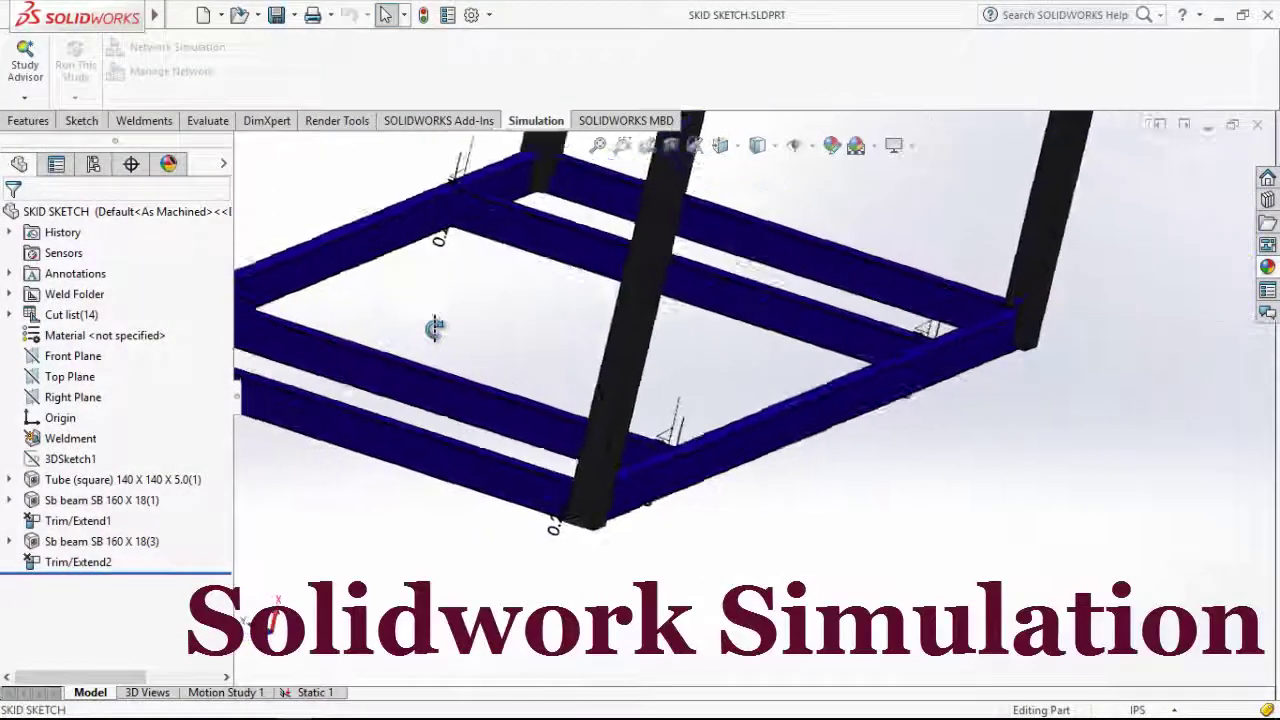
{"action": "scroll", "coordinate": [434, 328], "scroll_direction": "up", "scroll_amount": 2}
{"action": "scroll", "coordinate": [434, 332], "scroll_direction": "up", "scroll_amount": 2}
{"action": "scroll", "coordinate": [434, 336], "scroll_direction": "up", "scroll_amount": 2}
{"action": "scroll", "coordinate": [434, 336], "scroll_direction": "up", "scroll_amount": 2}
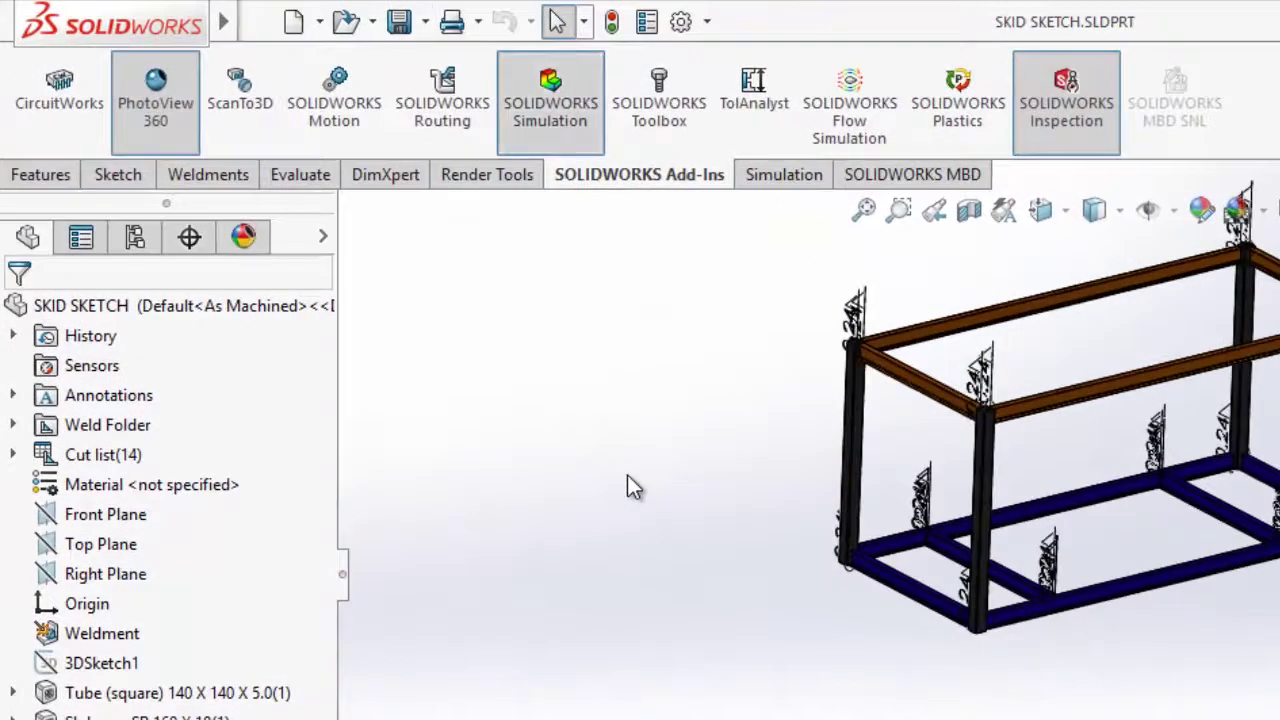
{"action": "key", "text": "alt"}
{"action": "key", "text": "s"}
{"action": "key", "text": "Left"}
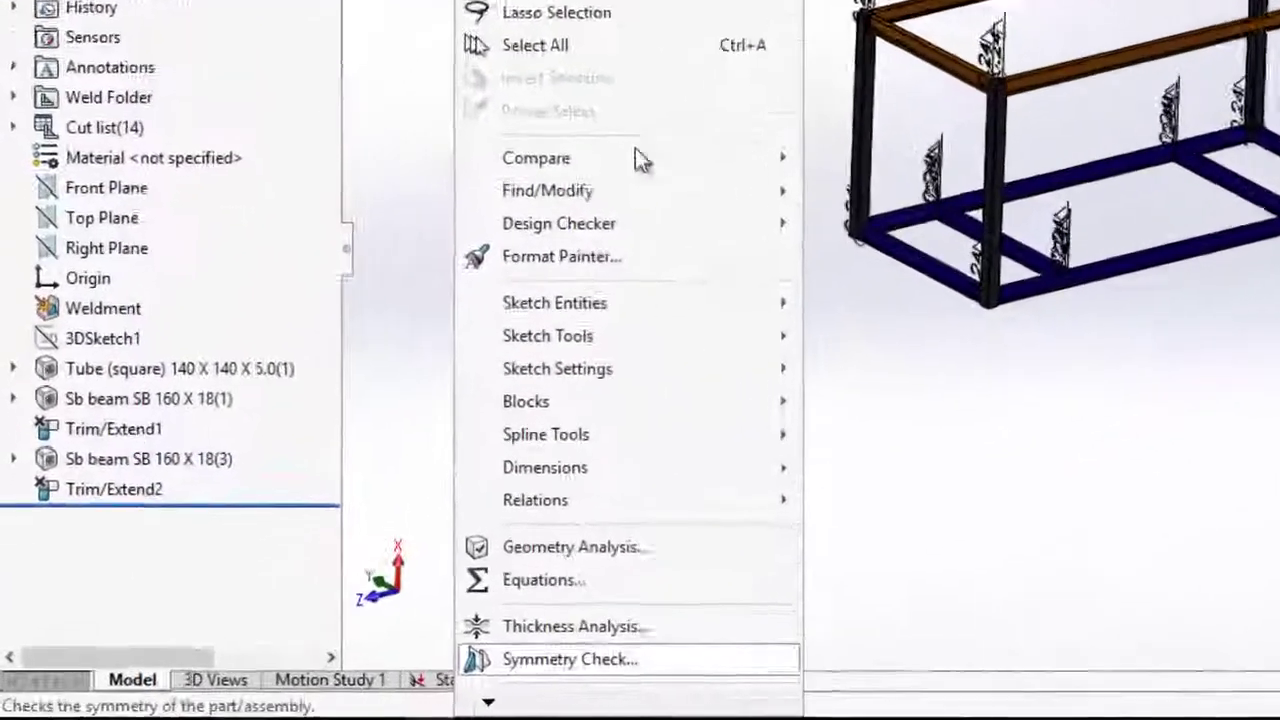
Enable the SOLIDWORKS Simulation add-in and start the skid design study
{"action": "scroll", "coordinate": [640, 160], "scroll_direction": "down", "scroll_amount": 2}
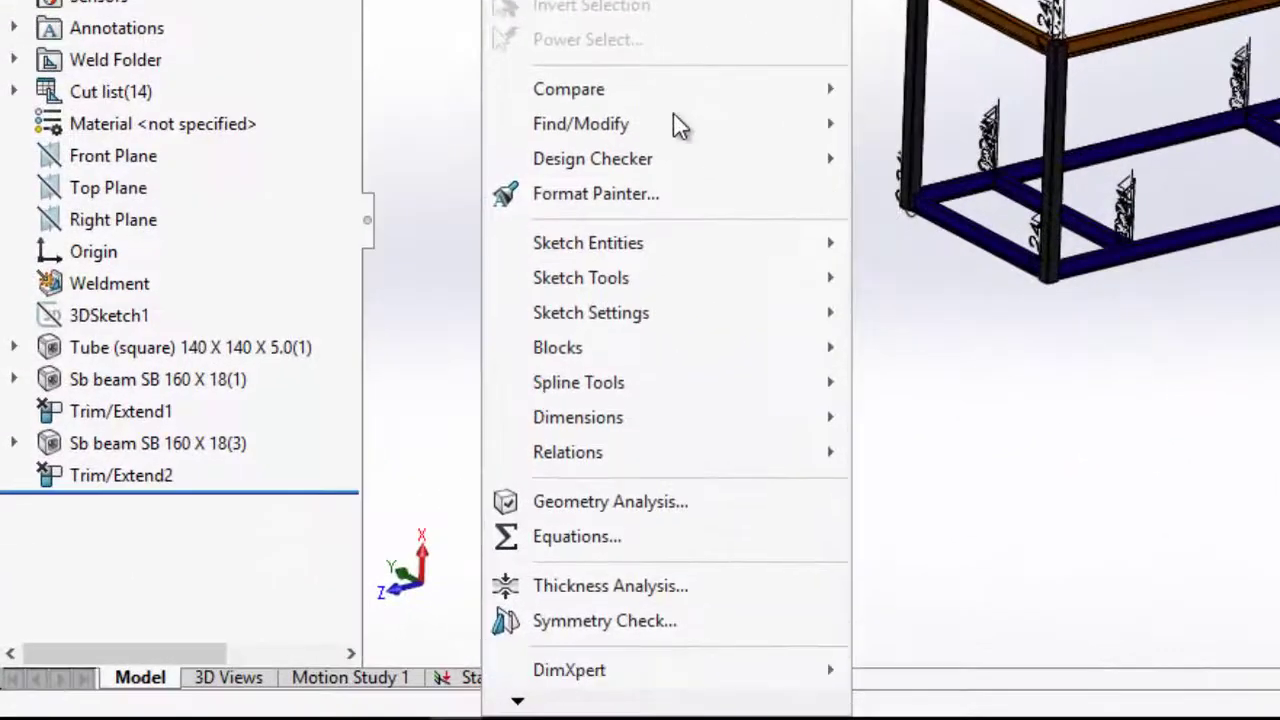
{"action": "scroll", "coordinate": [640, 160], "scroll_direction": "down", "scroll_amount": 2}
{"action": "scroll", "coordinate": [640, 160], "scroll_direction": "down", "scroll_amount": 2}
{"action": "scroll", "coordinate": [640, 160], "scroll_direction": "down", "scroll_amount": 3}
{"action": "key", "text": "Up"}
{"action": "key", "text": "Up"}
{"action": "key", "text": "Up"}
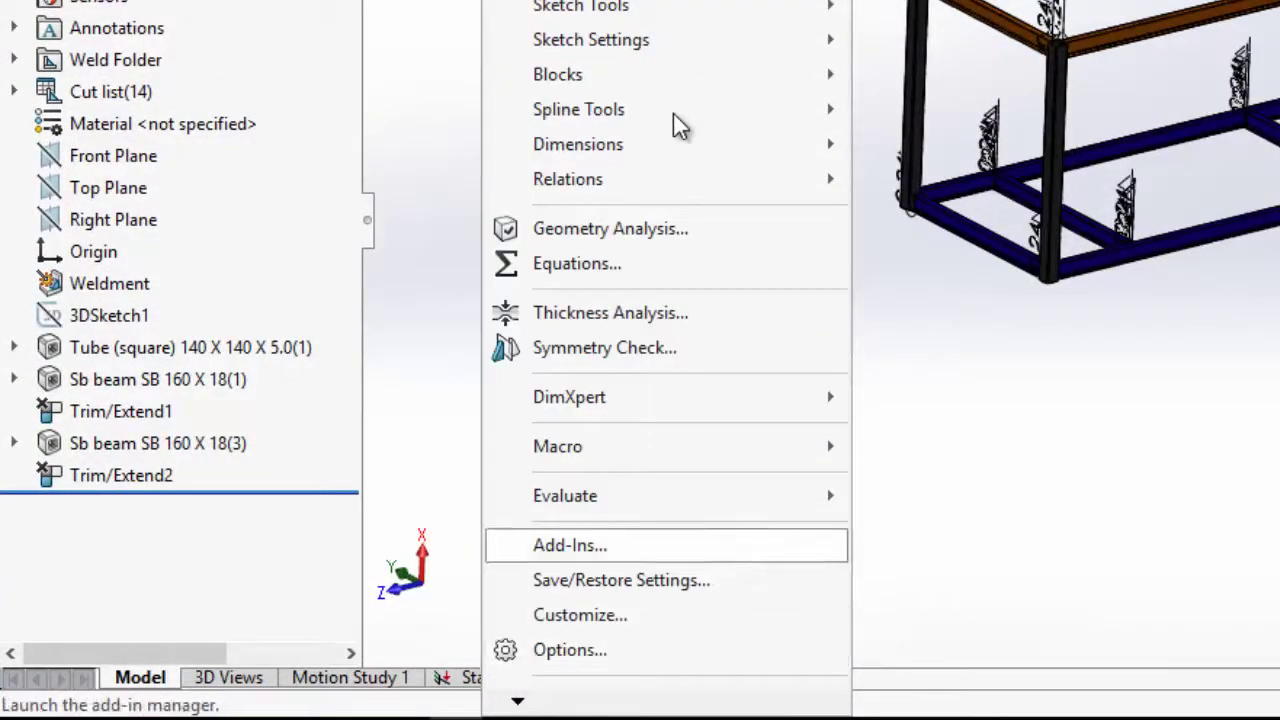
{"action": "key", "text": "Return"}
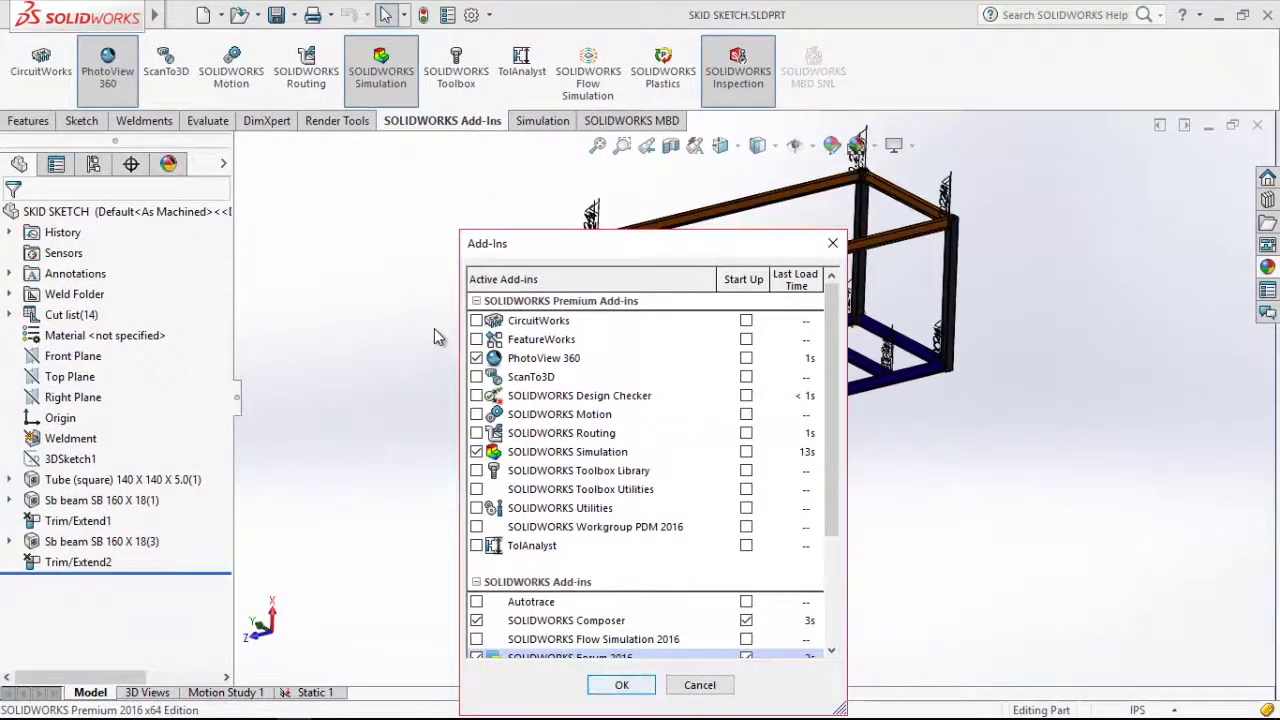
{"action": "key", "text": "Return"}
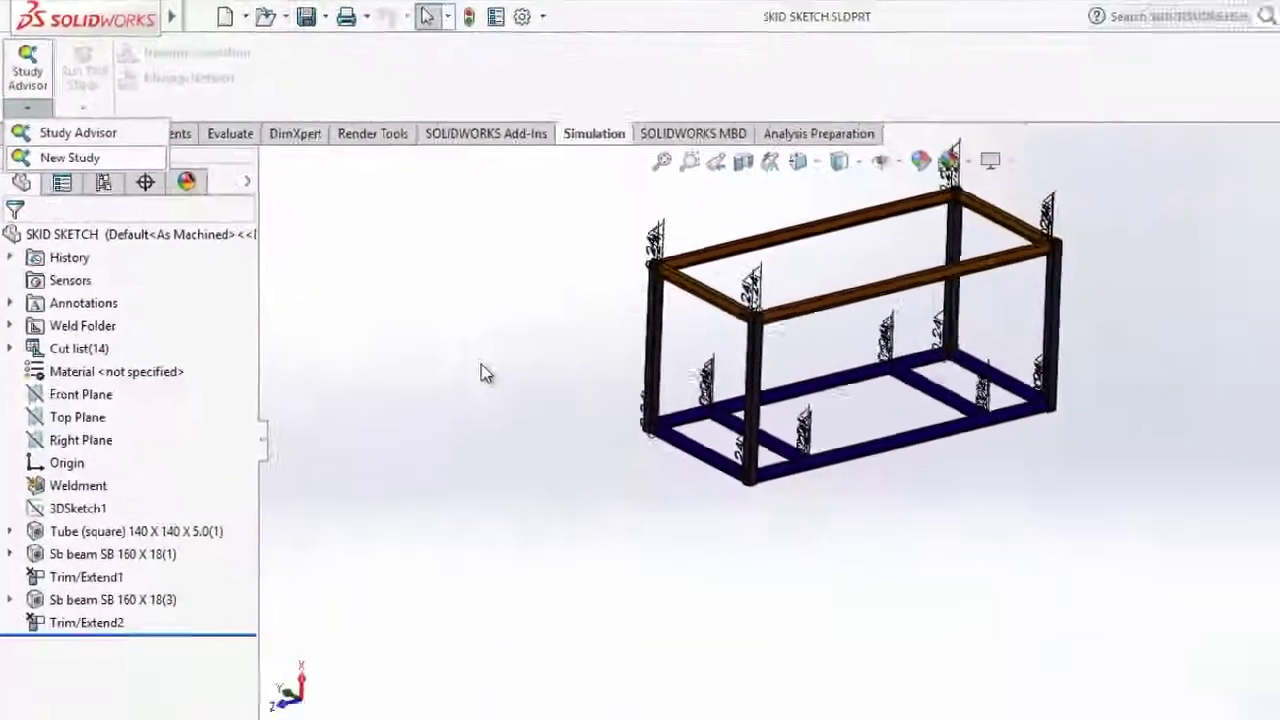
{"action": "key", "text": "Escape"}
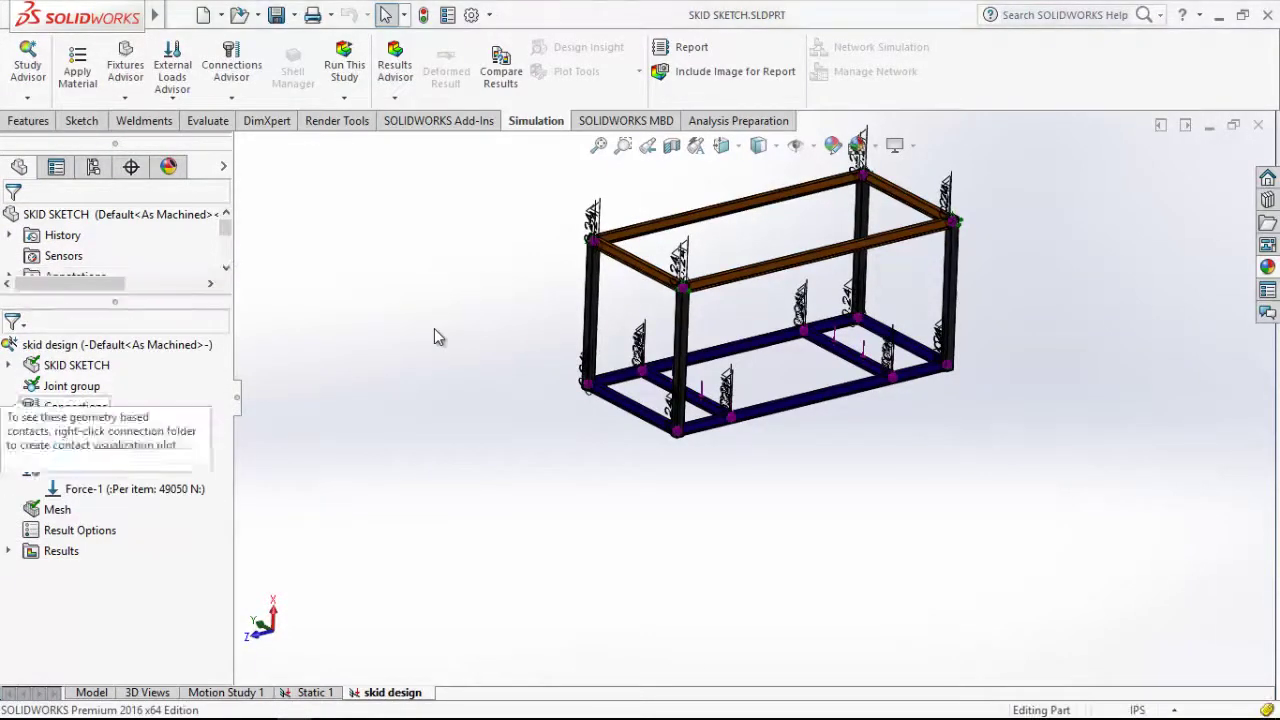
Apply ASTM A36 Steel from the Steel library to every skid frame body
{"action": "key", "text": "shift+F10"}
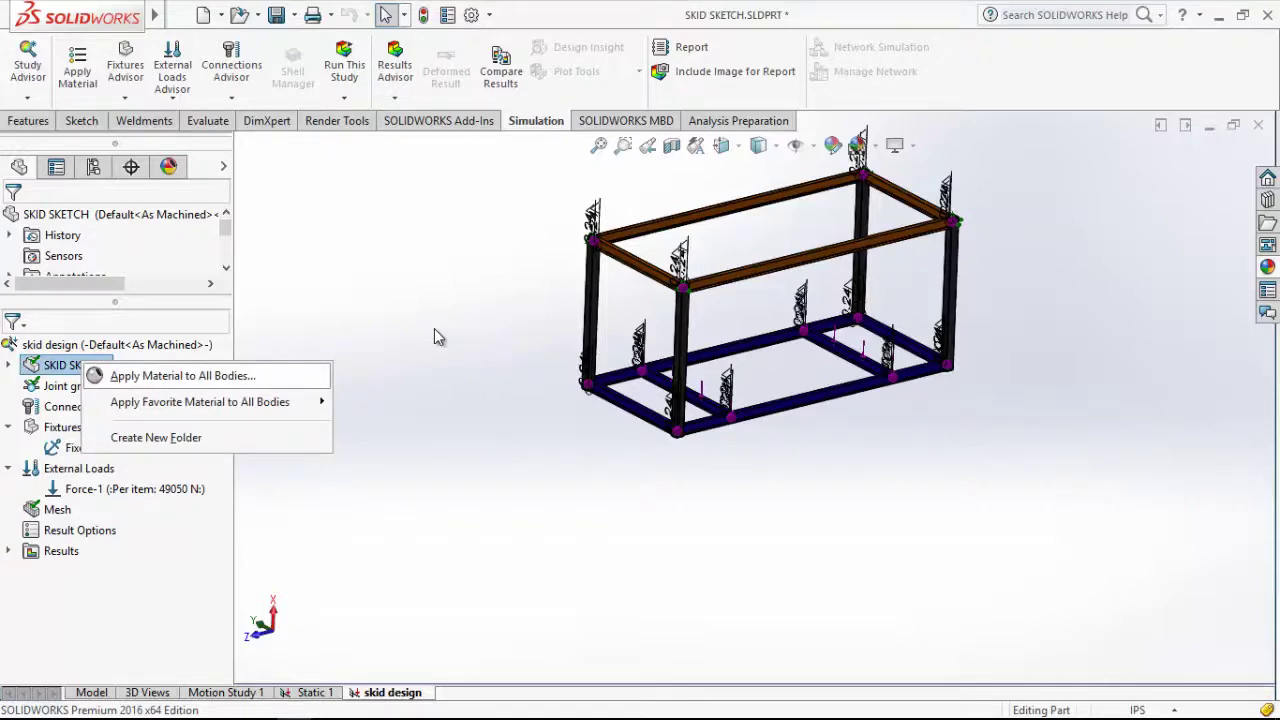
{"action": "key", "text": "Down"}
{"action": "key", "text": "Right"}
{"action": "key", "text": "Down"}
{"action": "key", "text": "Down"}
{"action": "key", "text": "Down"}
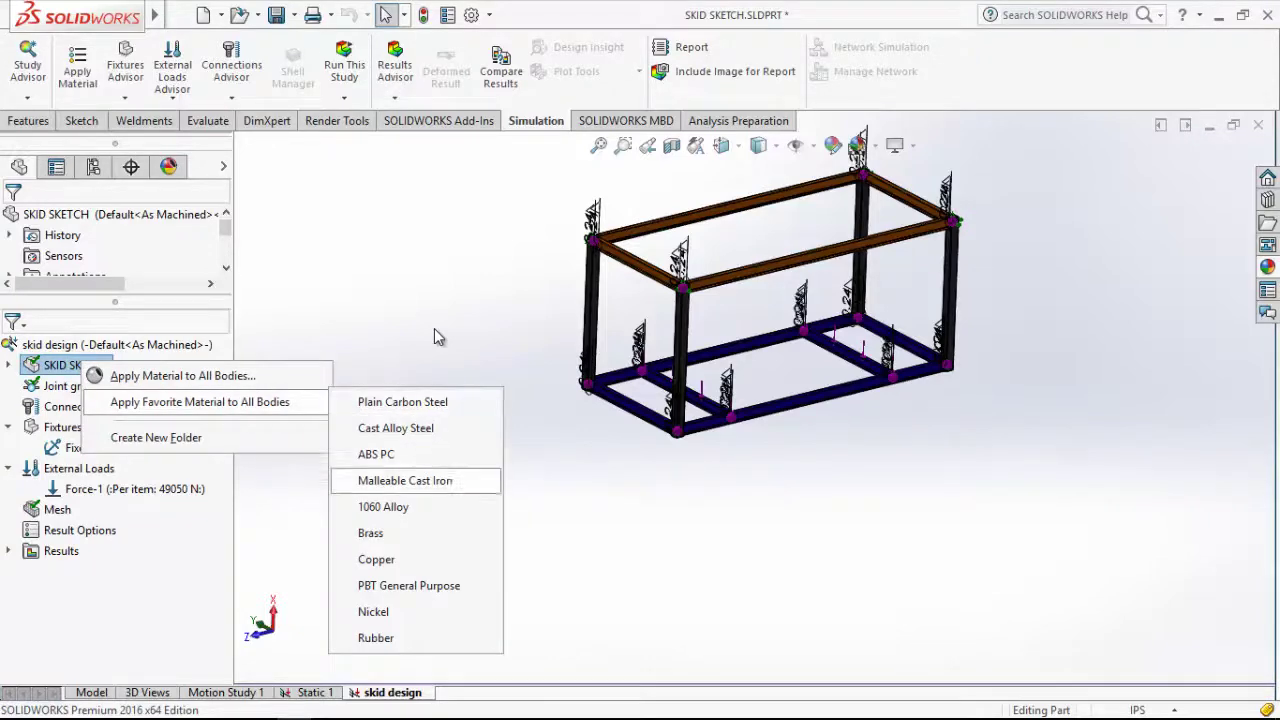
{"action": "key", "text": "Down"}
{"action": "key", "text": "Down"}
{"action": "key", "text": "Down"}
{"action": "key", "text": "Left"}
{"action": "key", "text": "Up"}
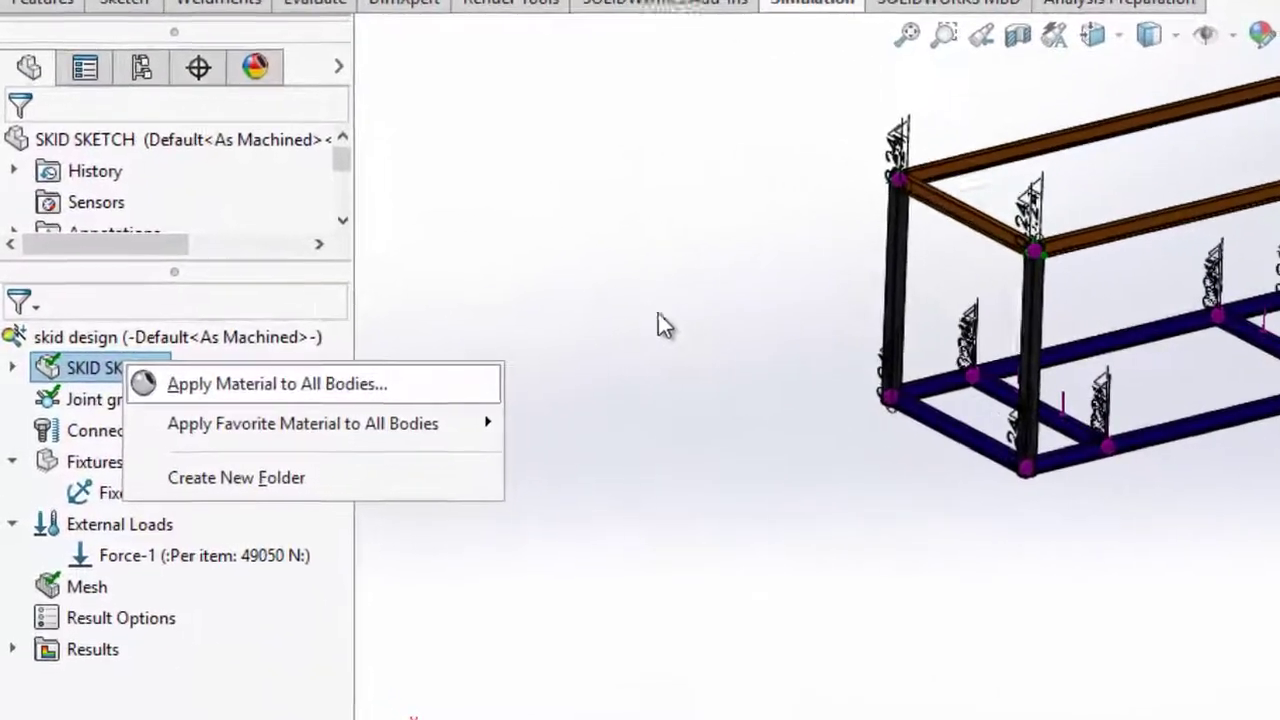
{"action": "key", "text": "Return"}
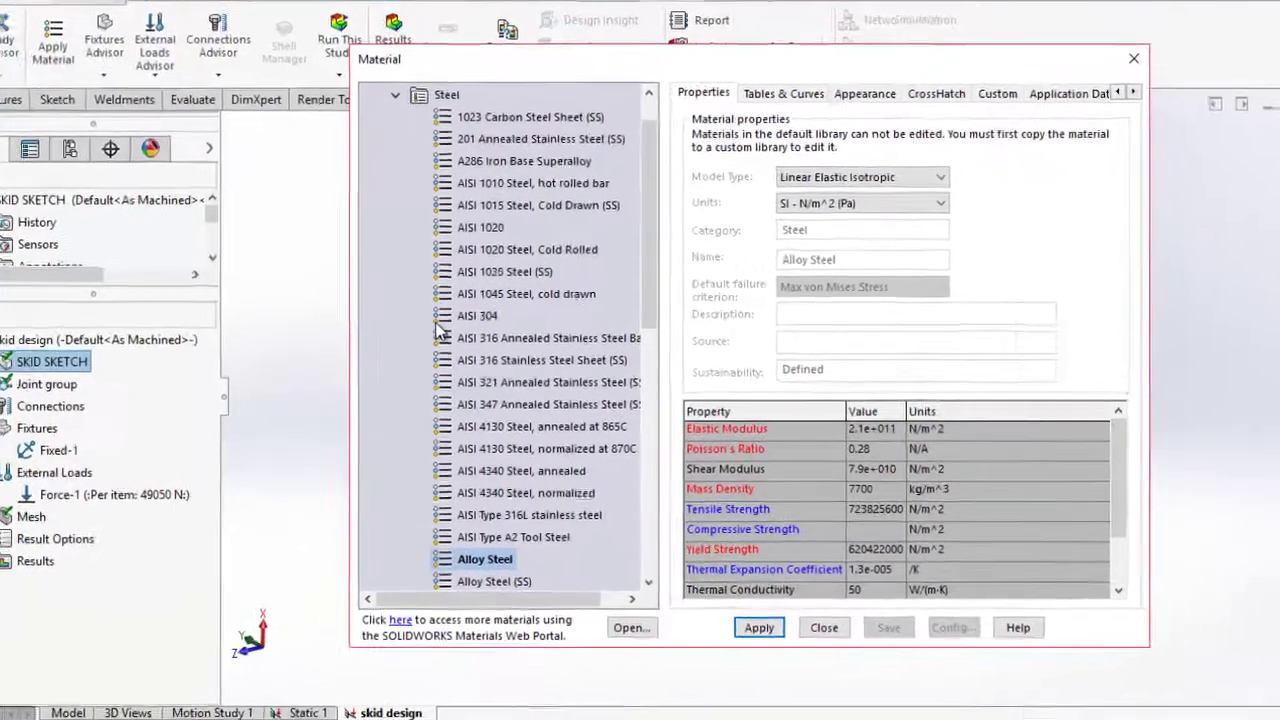
{"action": "scroll", "coordinate": [437, 337], "scroll_direction": "down", "scroll_amount": 5}
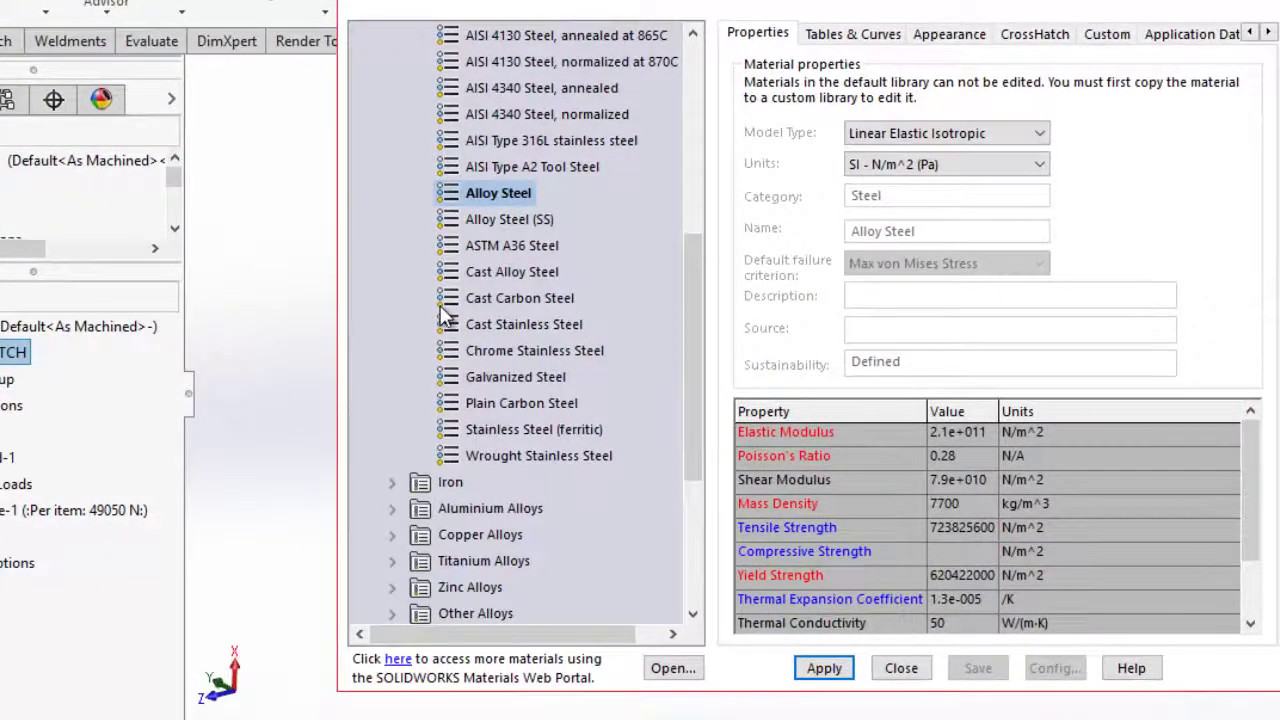
{"action": "key", "text": "Down"}
{"action": "key", "text": "Down"}
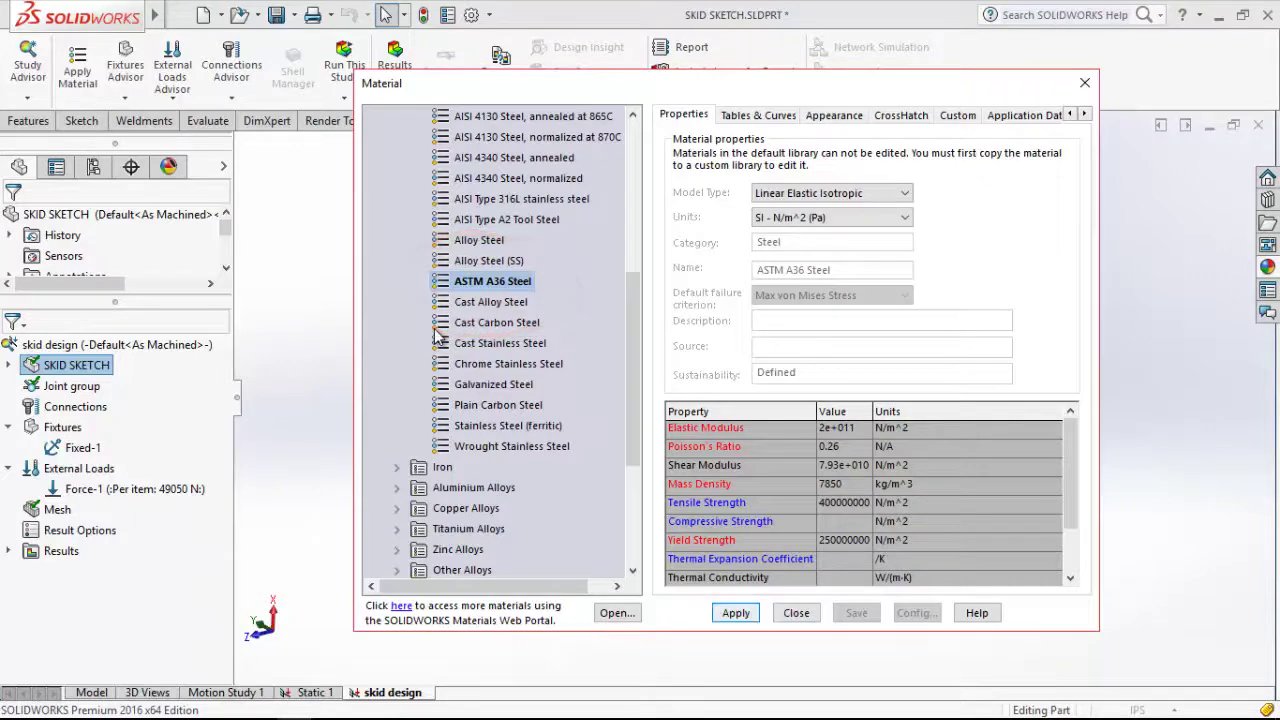
{"action": "key", "text": "Return"}
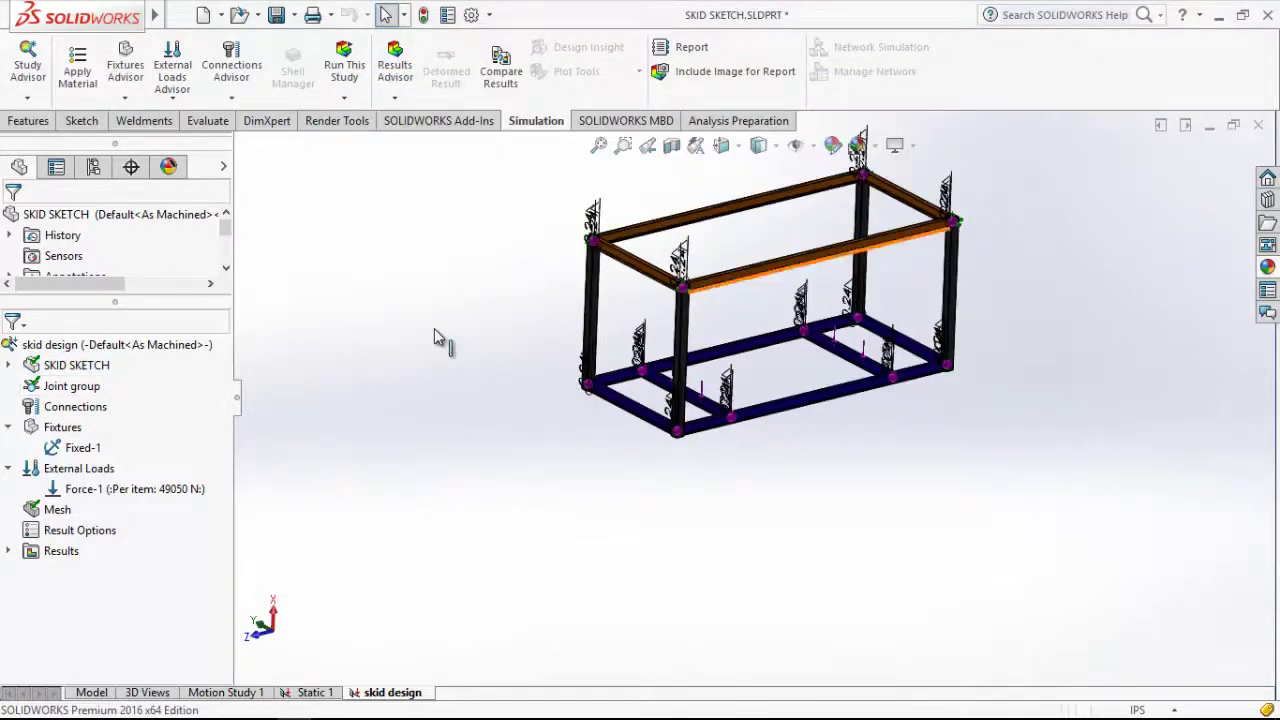
Check Fixed-1 as fixed geometry on the four frame joints and confirm it
{"action": "scroll", "coordinate": [435, 337], "scroll_direction": "down", "scroll_amount": 3}
{"action": "scroll", "coordinate": [435, 337], "scroll_direction": "down", "scroll_amount": 4}
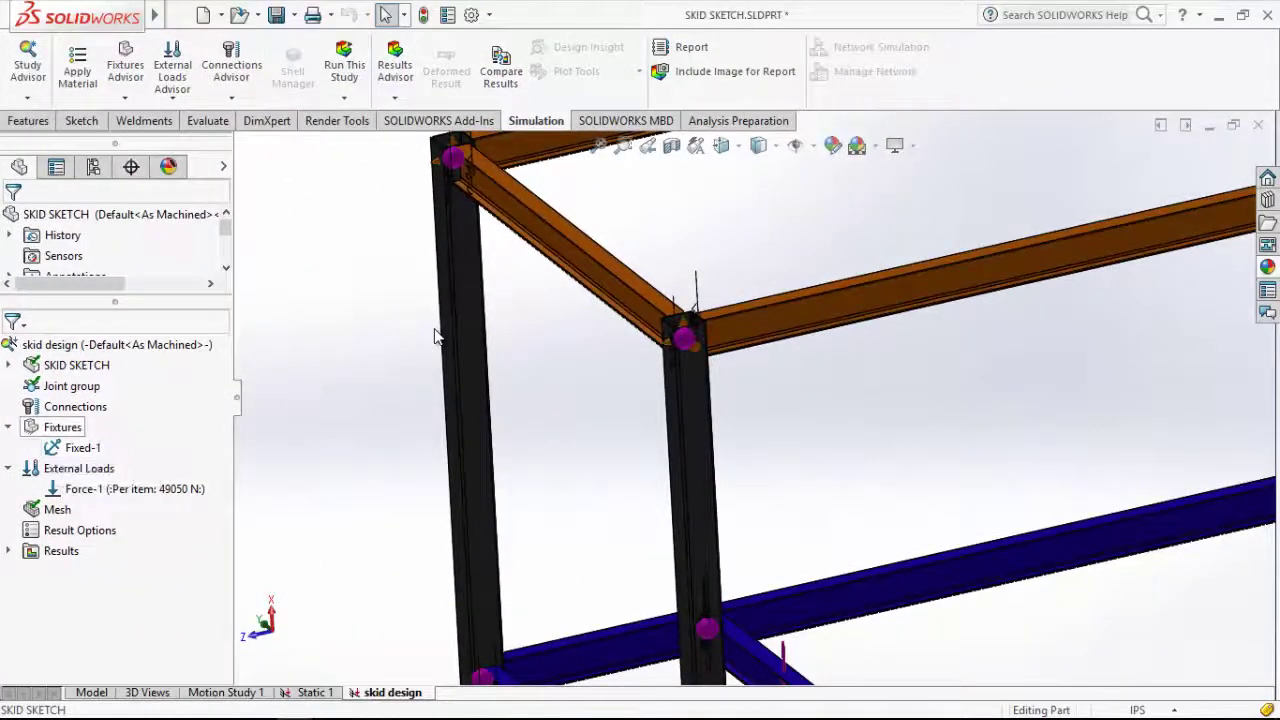
{"action": "right_click", "coordinate": [62, 427]}
{"action": "key", "text": "Escape"}
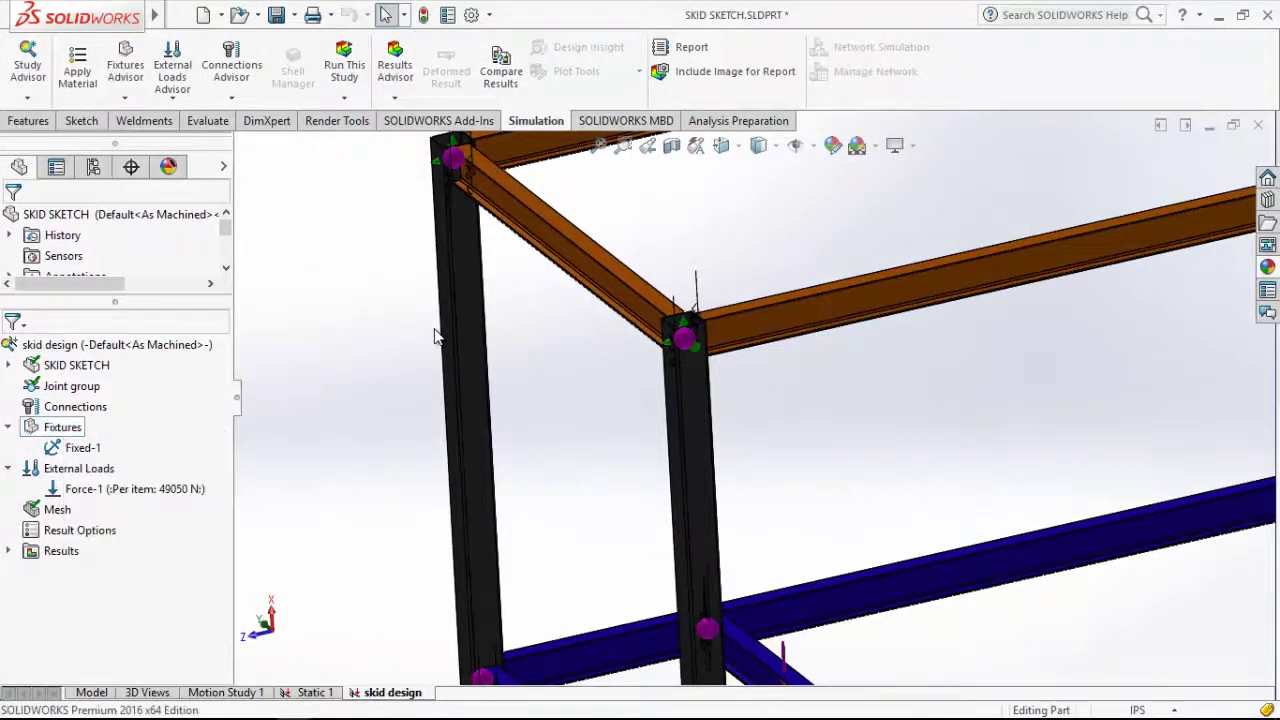
{"action": "key", "text": "shift+F10"}
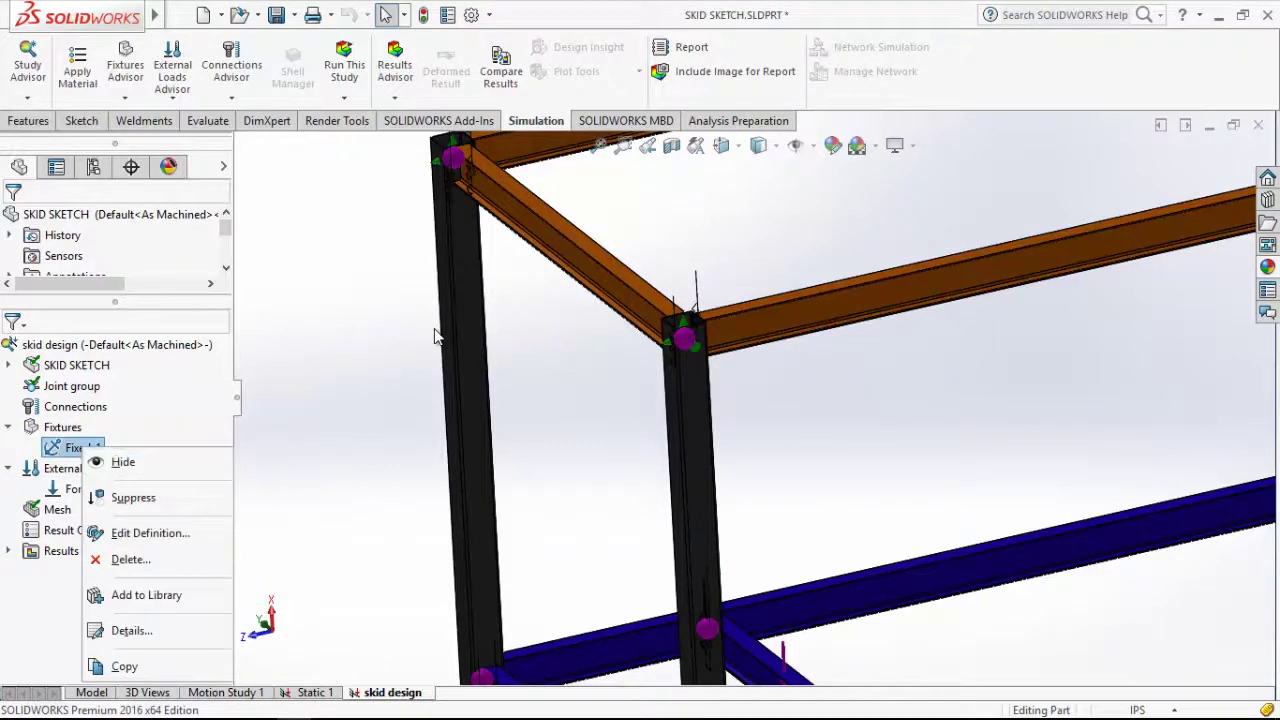
{"action": "key", "text": "Down"}
{"action": "key", "text": "Return"}
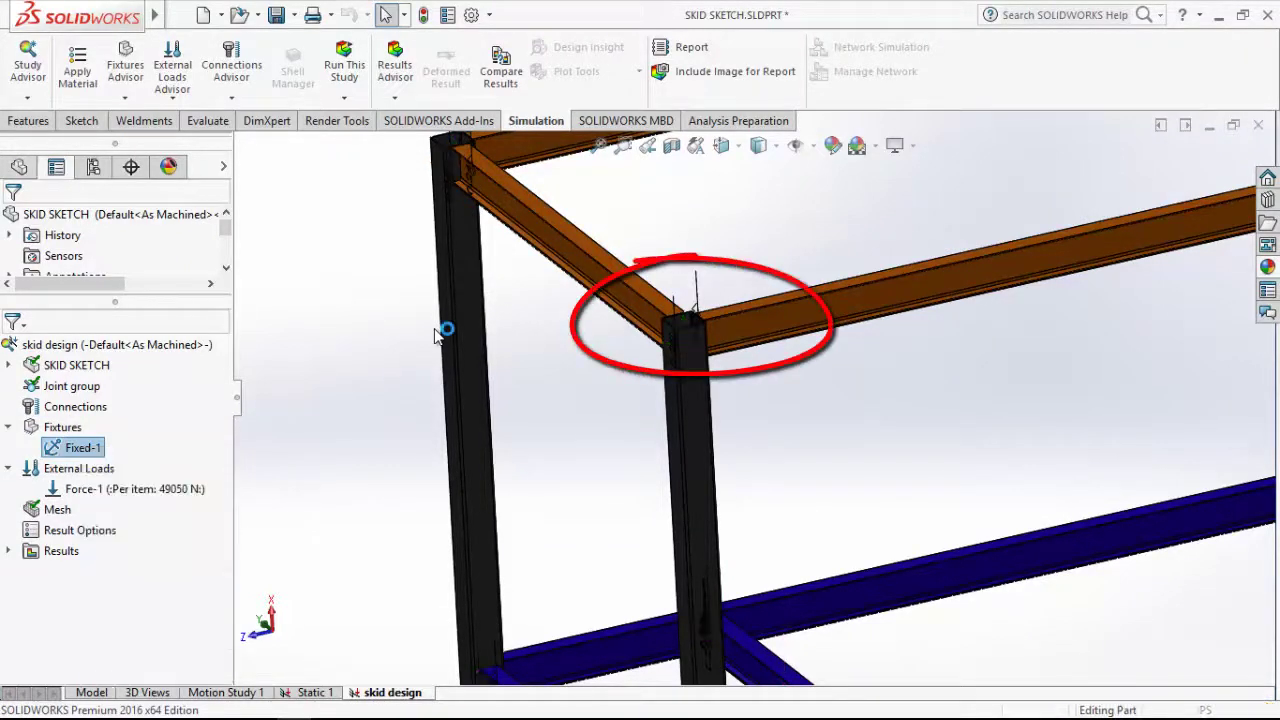
{"action": "key", "text": "z"}
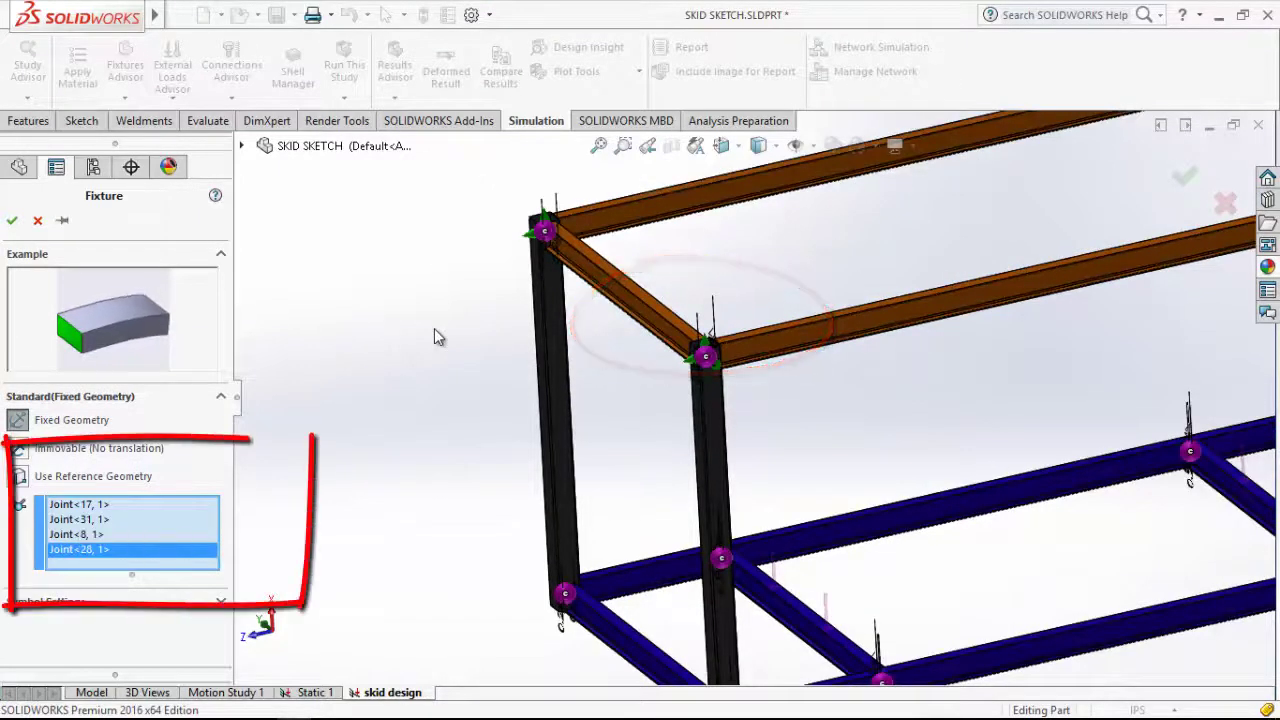
{"action": "key", "text": "z"}
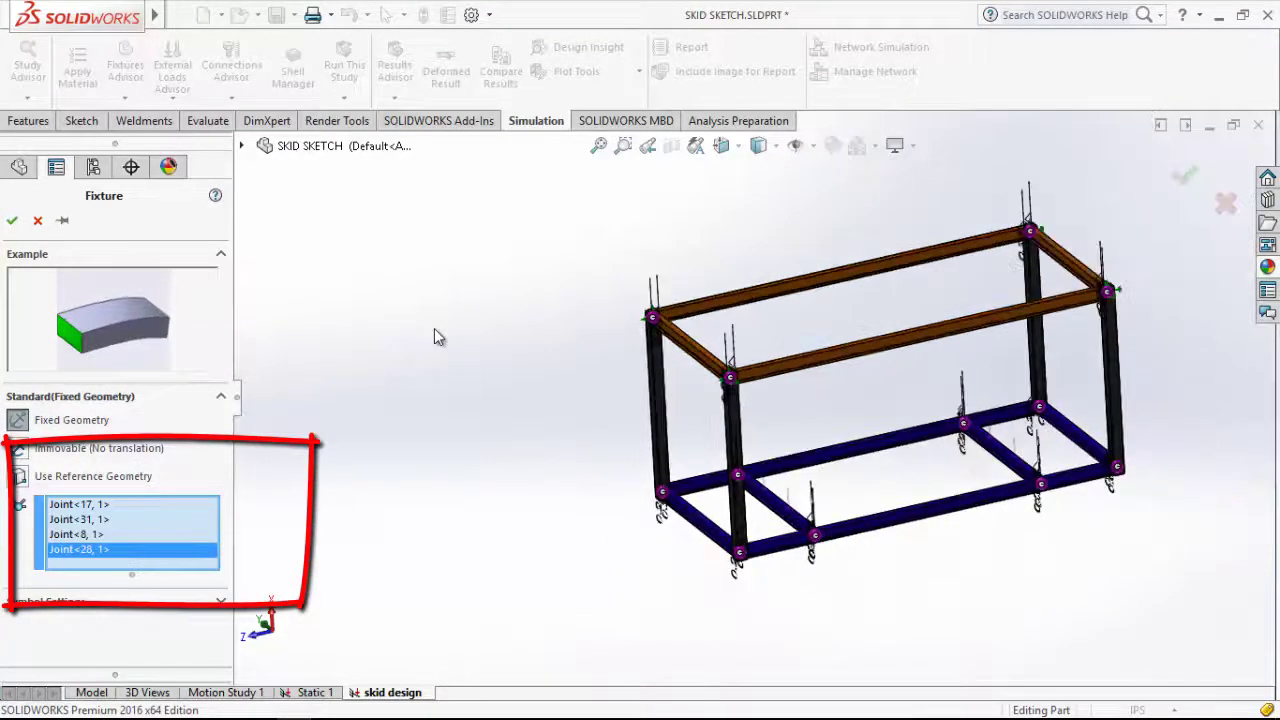
{"action": "key", "text": "shift+z"}
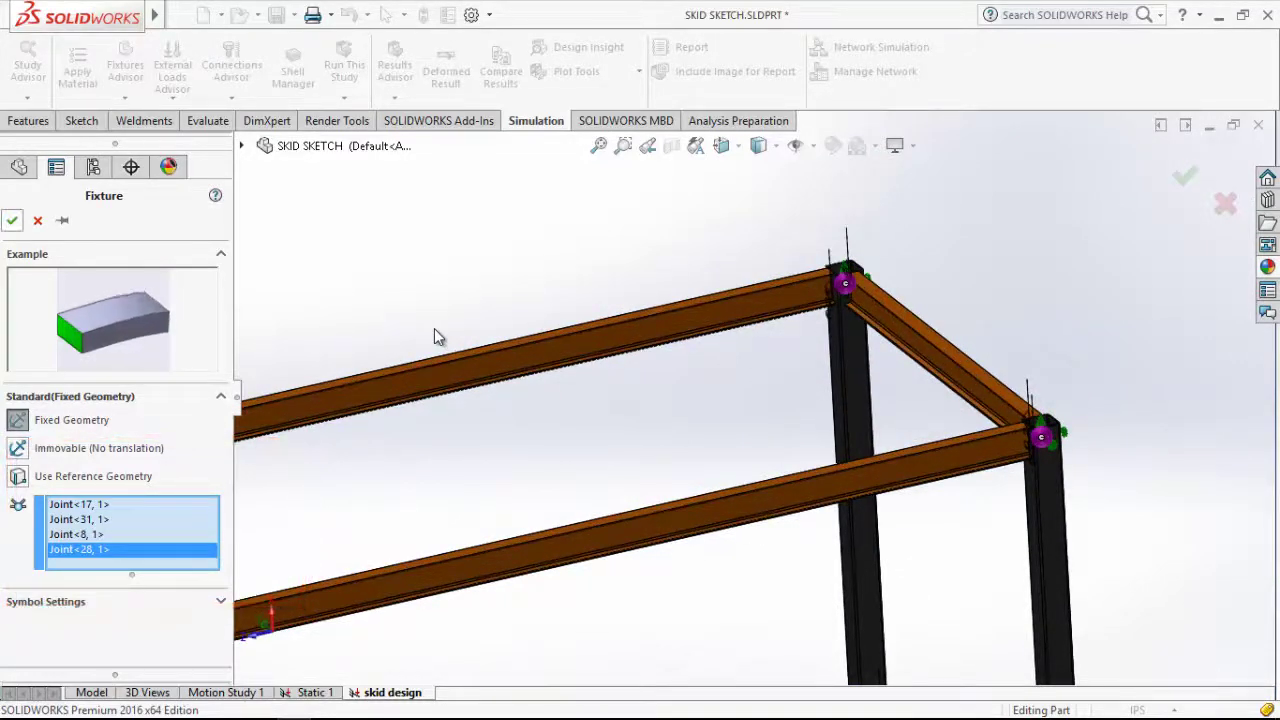
{"action": "key", "text": "Return"}
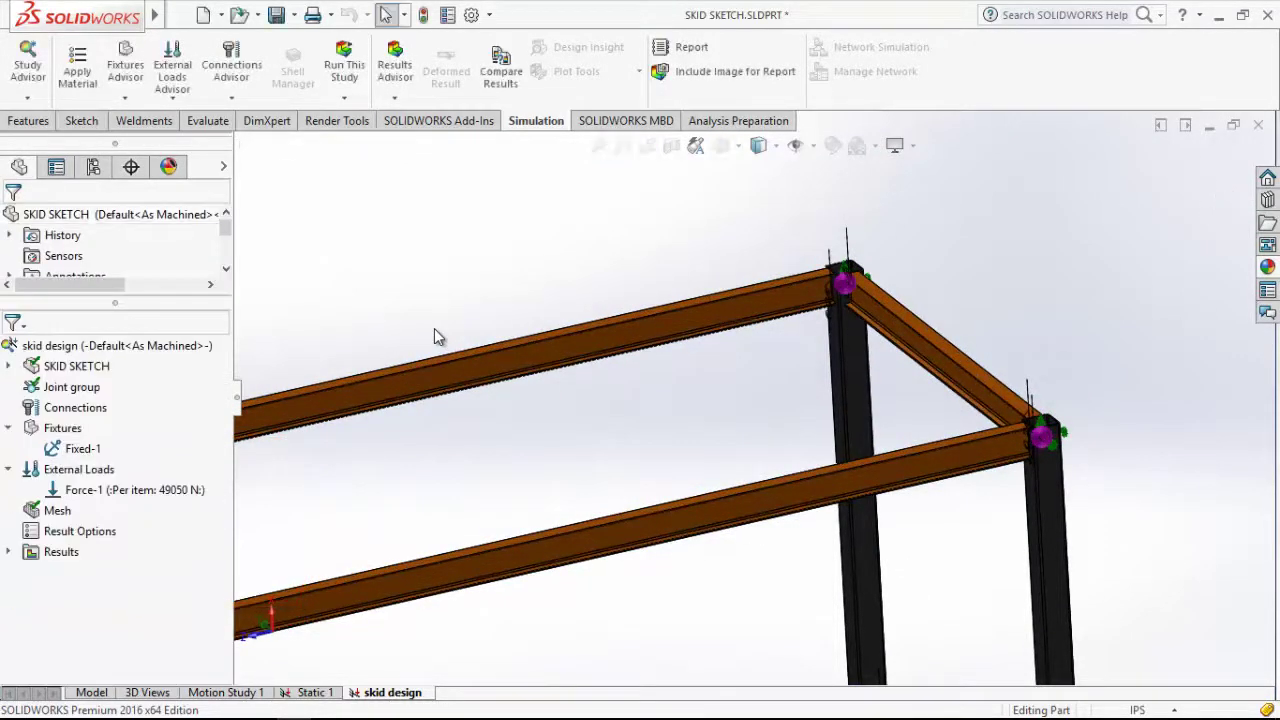
{"action": "key", "text": "f"}
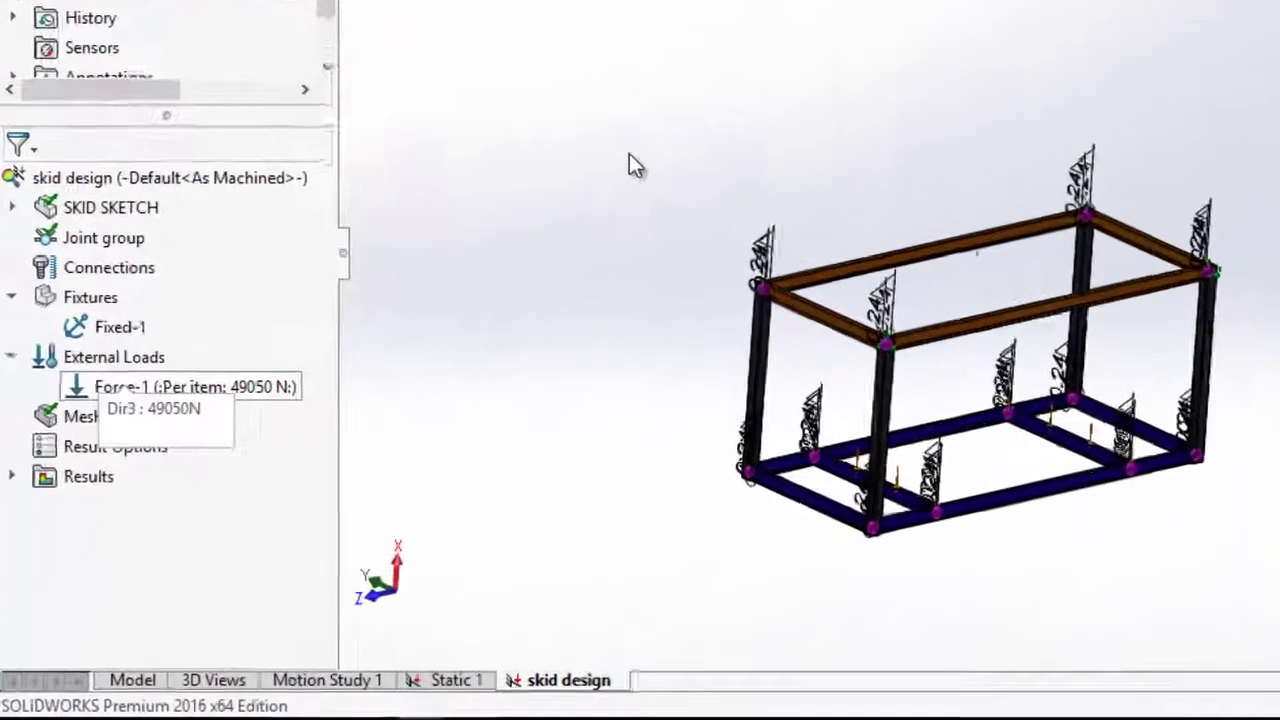
Confirm Force-1 at 49050 N on each of the two SB 160 X 18 beams
{"action": "right_click", "coordinate": [88, 469]}
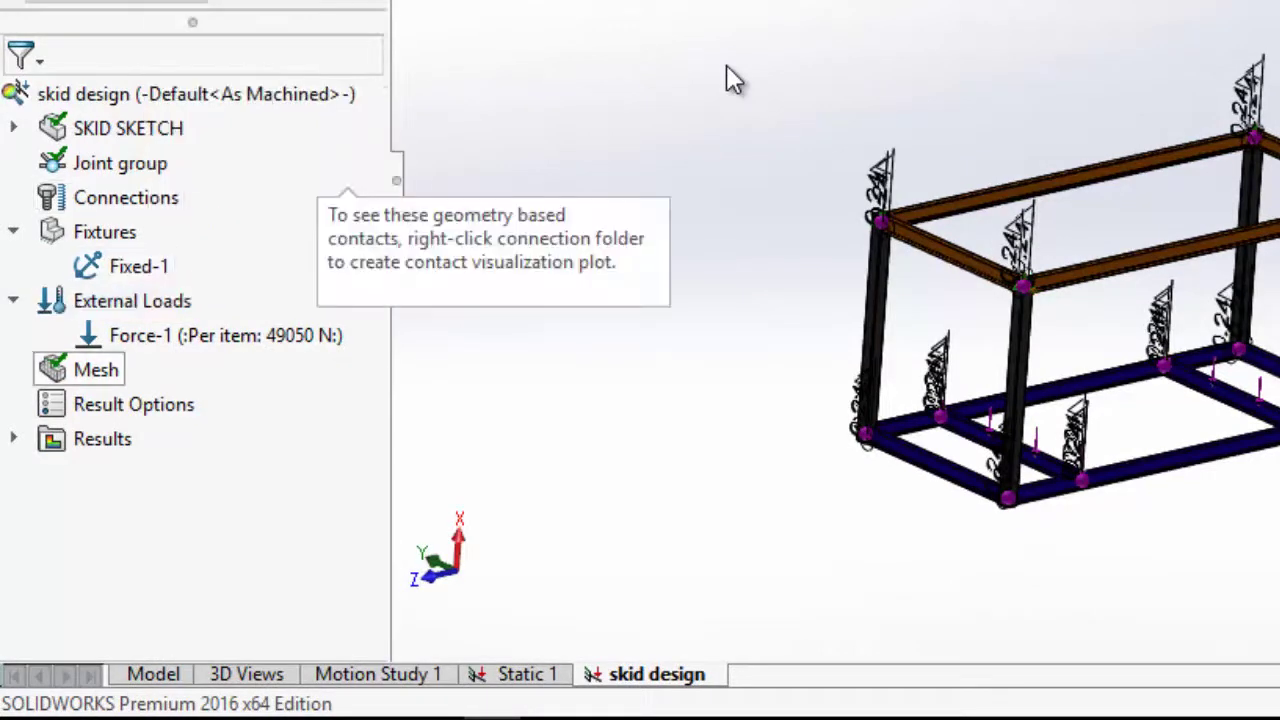
{"action": "key", "text": "shift+F10"}
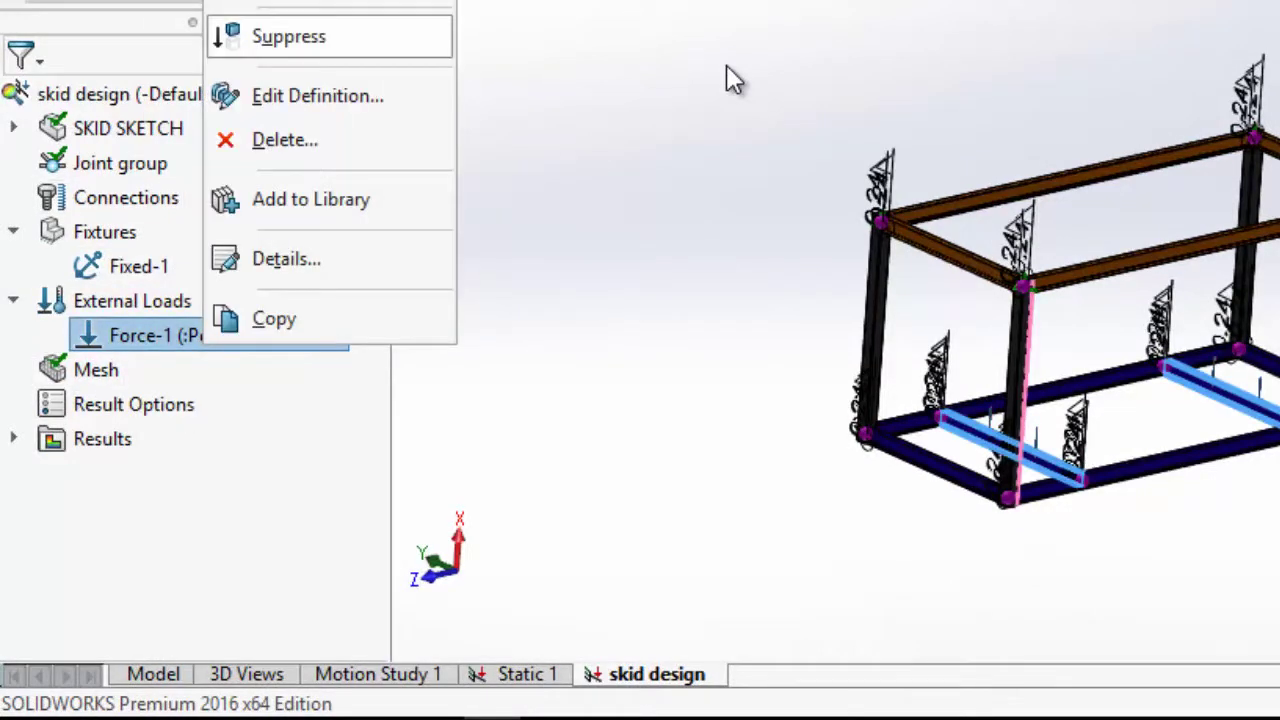
{"action": "key", "text": "Down"}
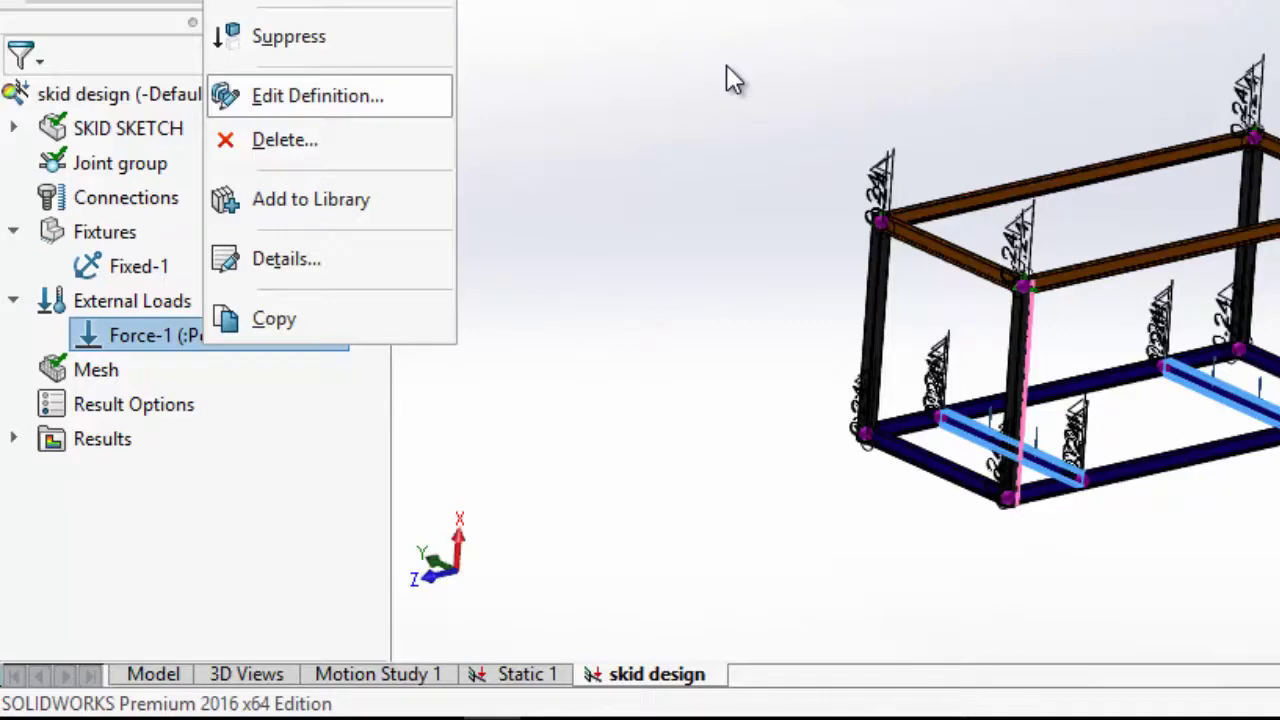
{"action": "key", "text": "Return"}
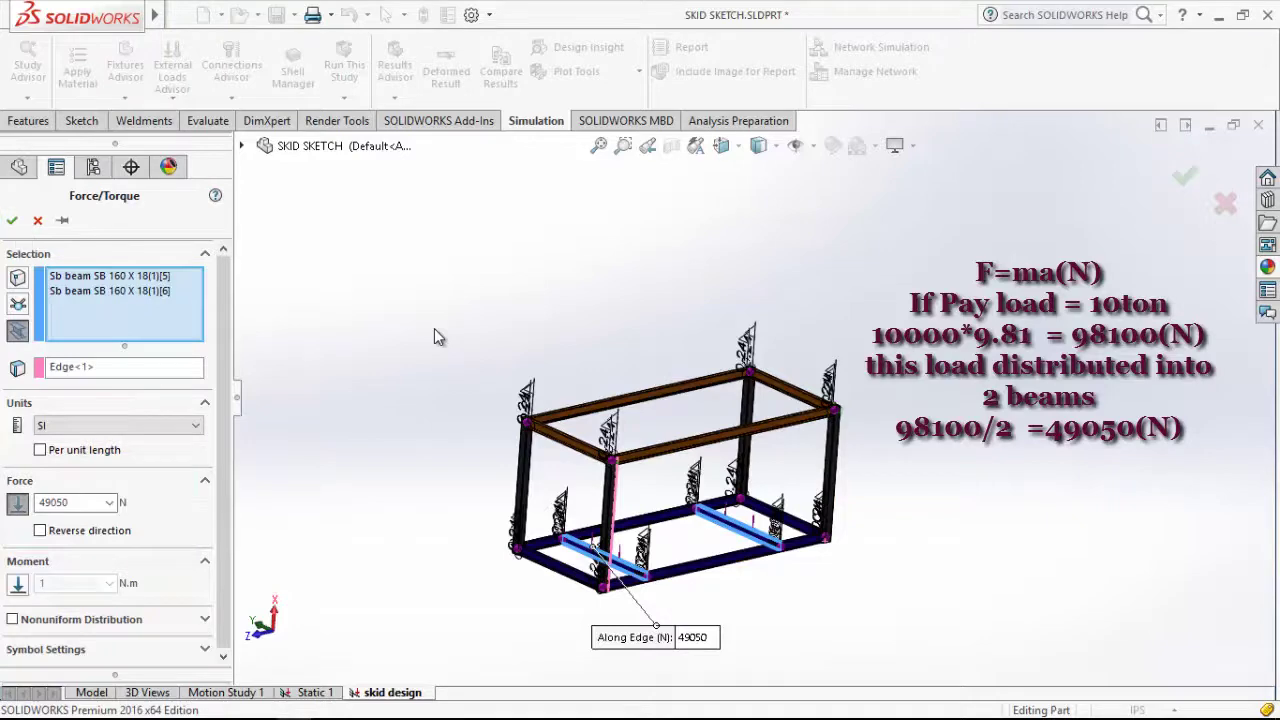
{"action": "key", "text": "Return"}
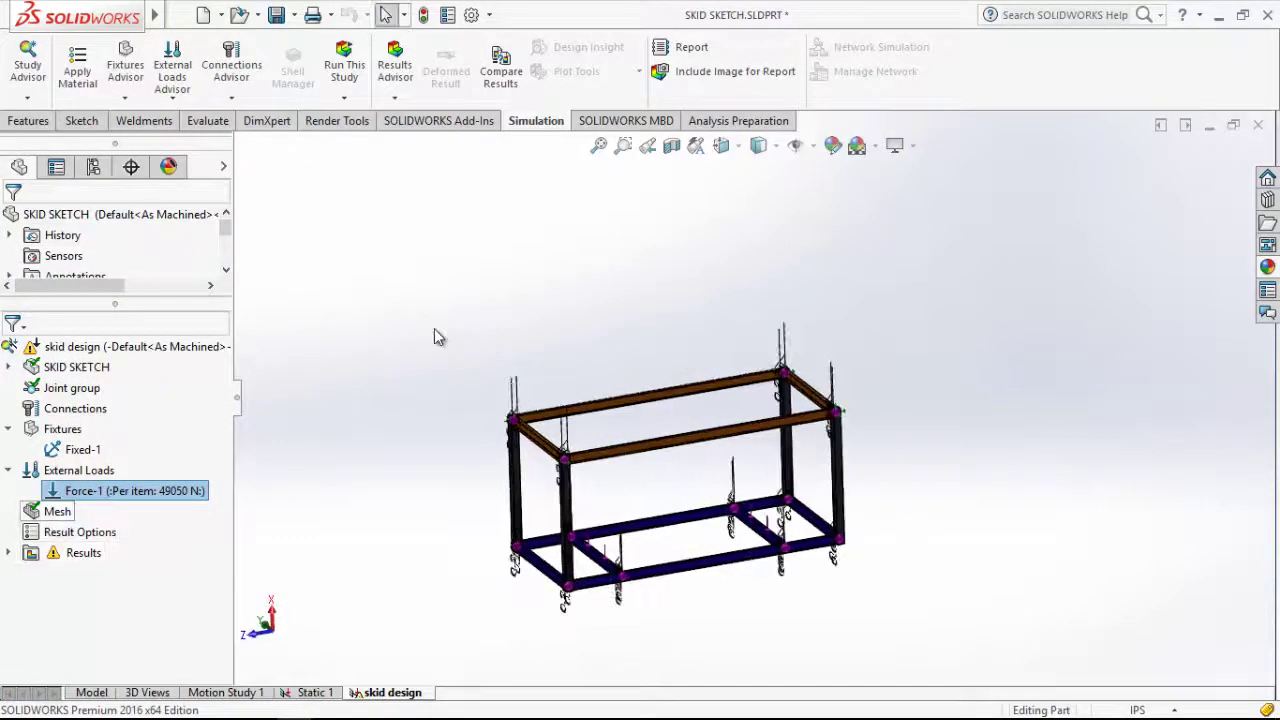
Create a beam-element mesh of the skid frame
{"action": "key", "text": "Down"}
{"action": "key", "text": "shift+F10"}
{"action": "key", "text": "Down"}
{"action": "key", "text": "Down"}
{"action": "key", "text": "Down"}
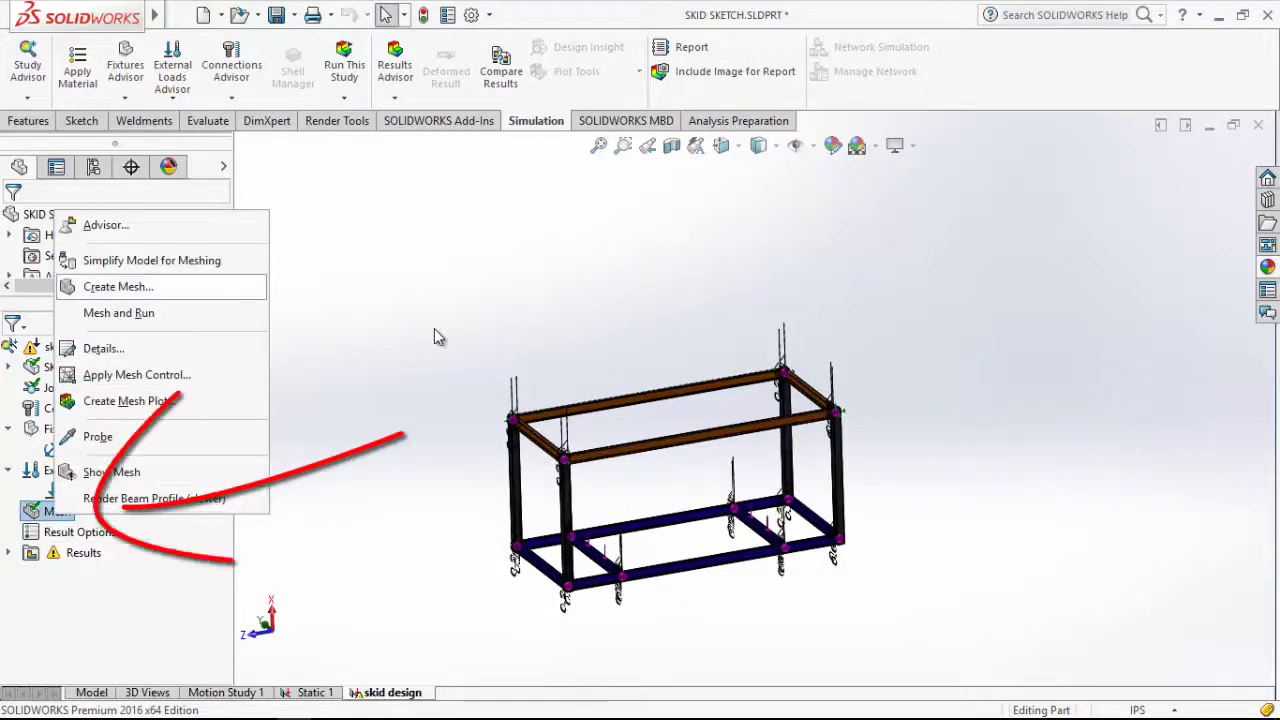
{"action": "key", "text": "Return"}
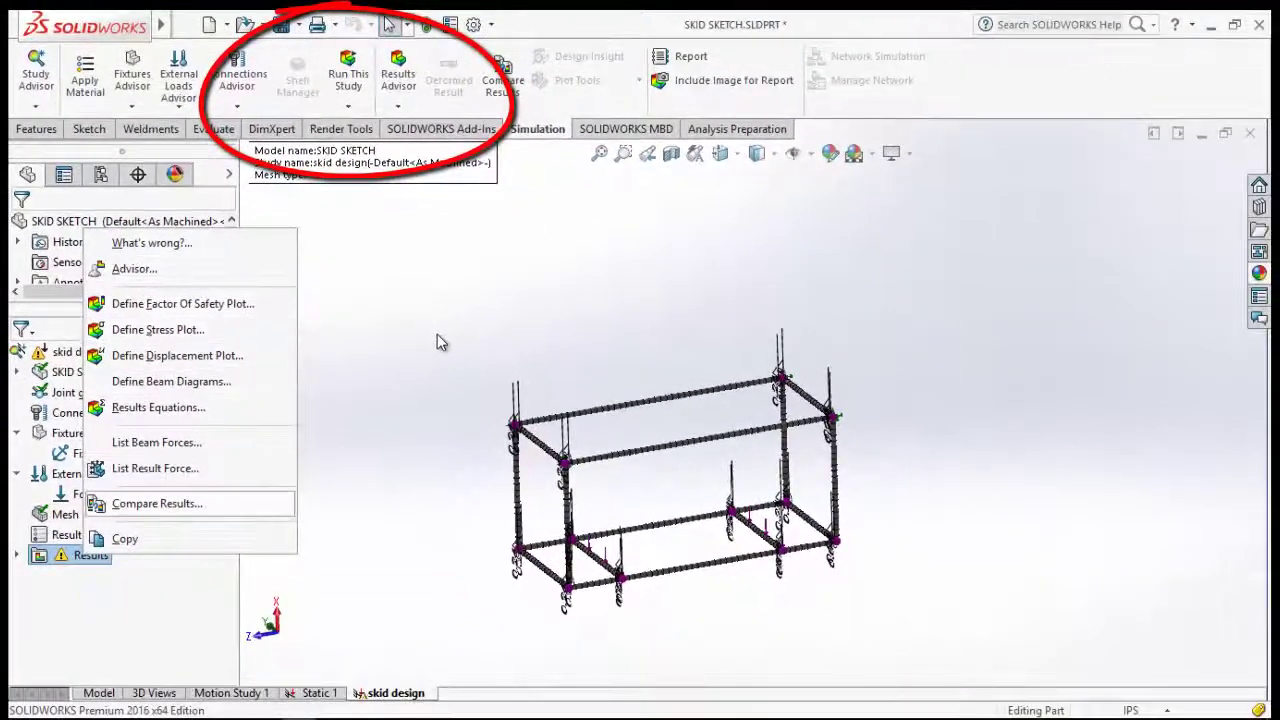
{"action": "key", "text": "Escape"}
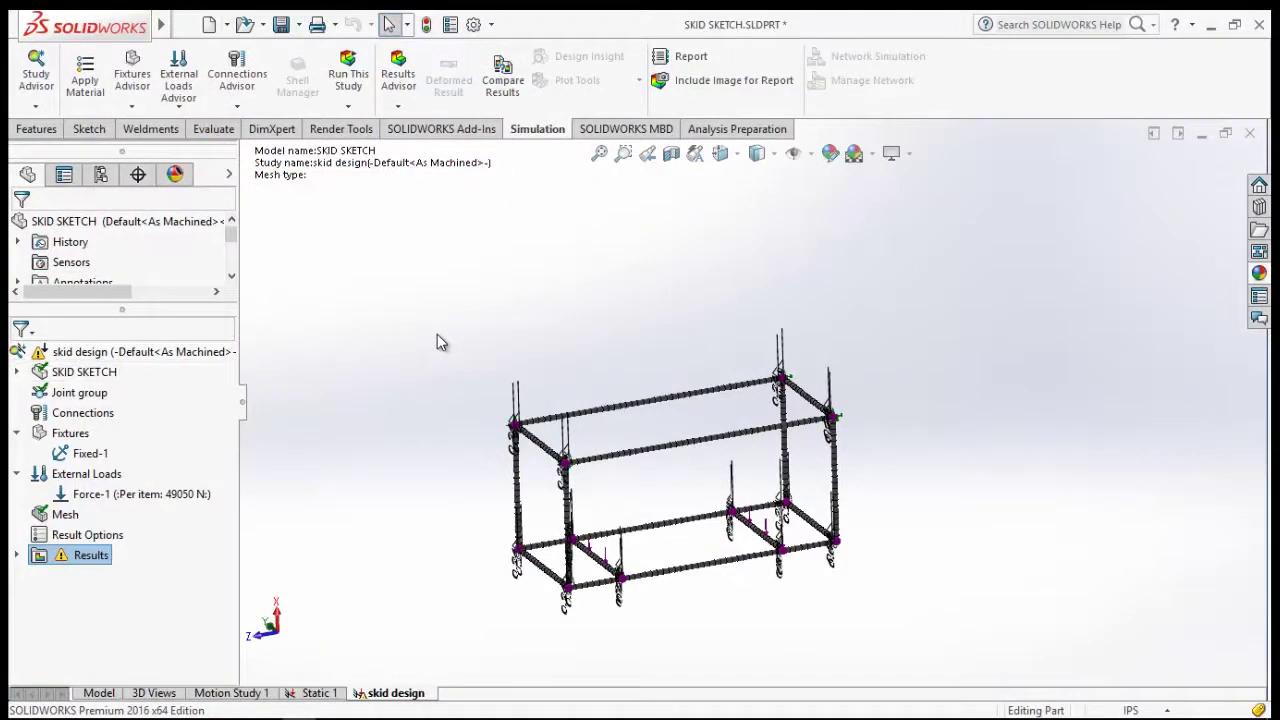
Browse the Simulation menu's result tools and plot types without running anything
{"action": "key", "text": "alt"}
{"action": "key", "text": "Right"}
{"action": "key", "text": "Right"}
{"action": "key", "text": "Down"}
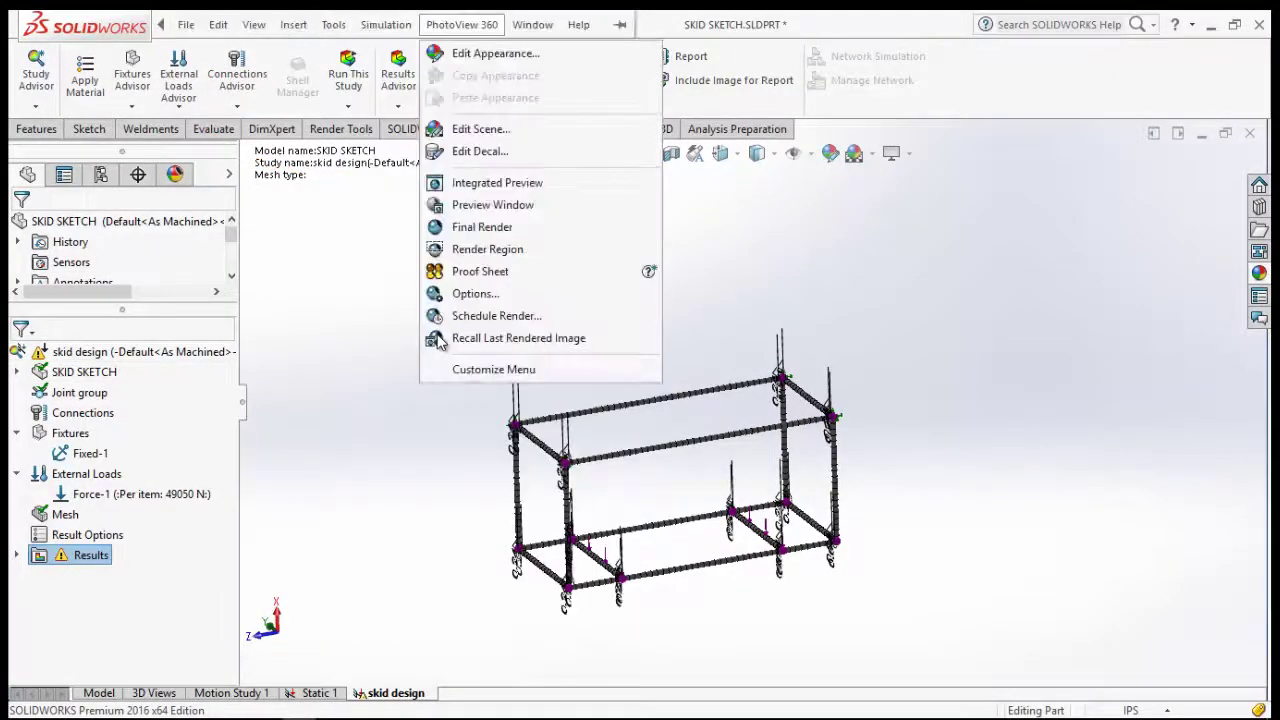
{"action": "key", "text": "Left"}
{"action": "key", "text": "Right"}
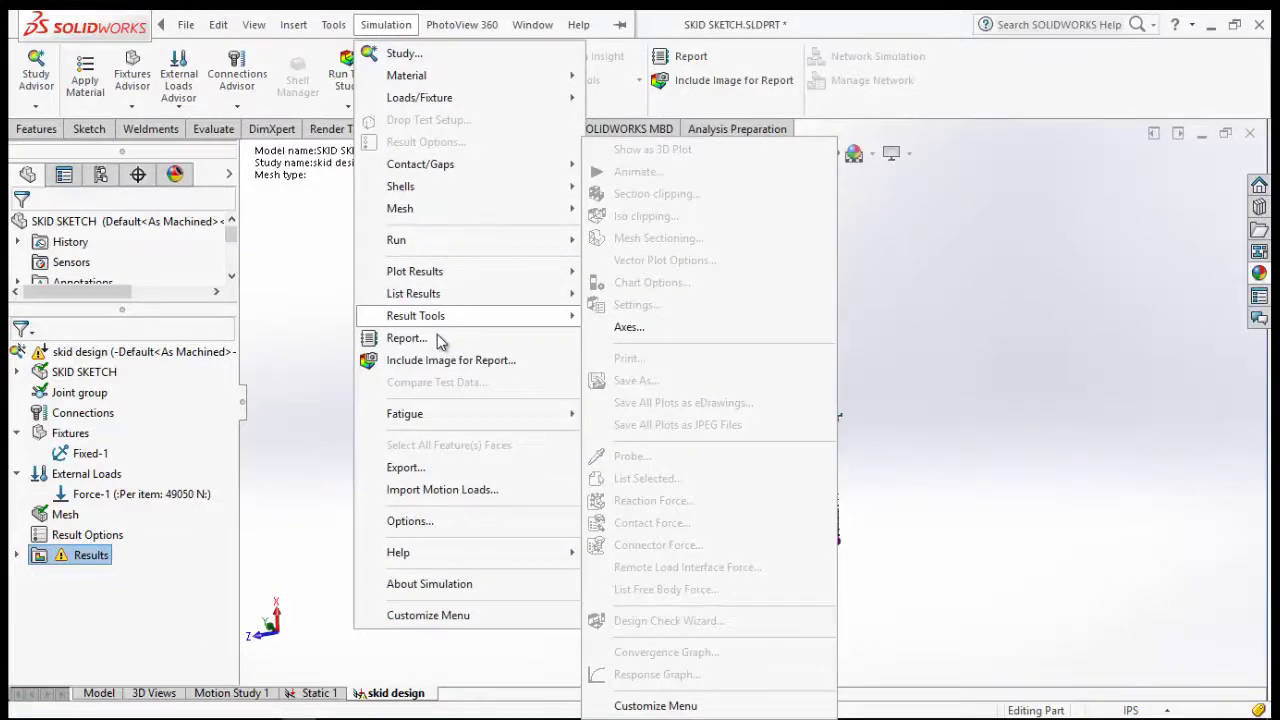
{"action": "key", "text": "Down"}
{"action": "key", "text": "Up"}
{"action": "key", "text": "Up"}
{"action": "key", "text": "Up"}
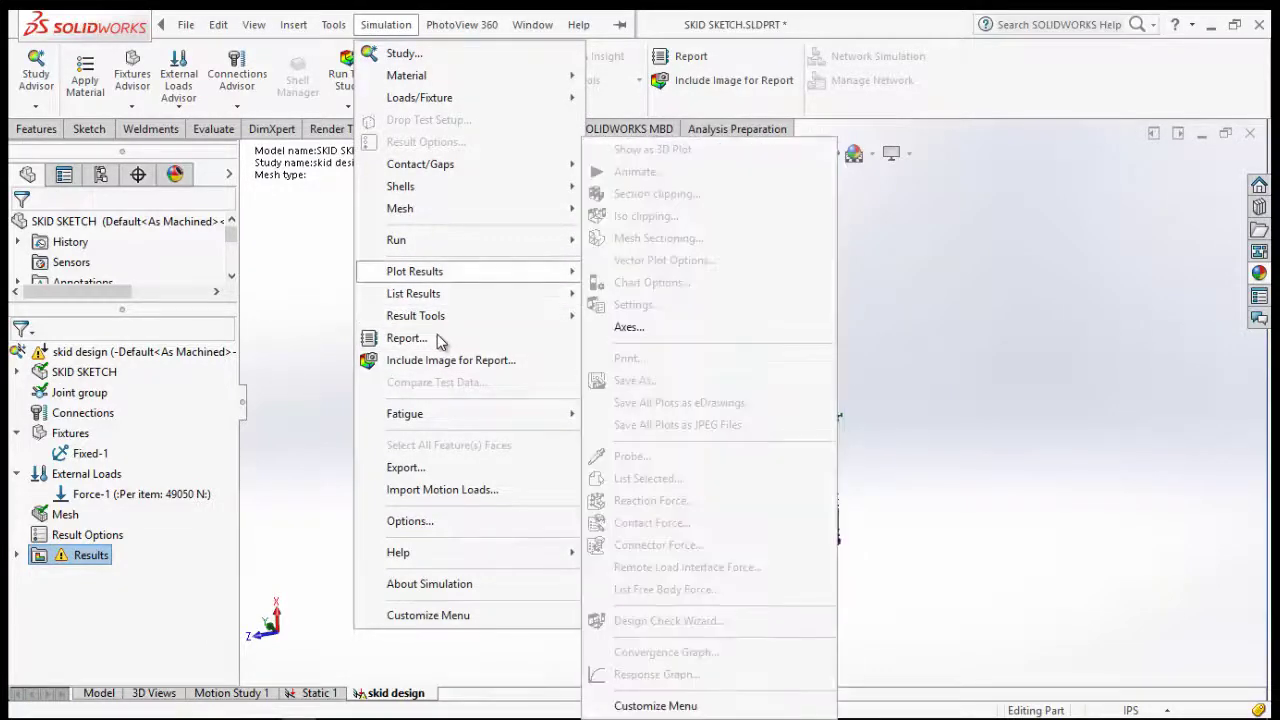
{"action": "key", "text": "Right"}
{"action": "key", "text": "Left"}
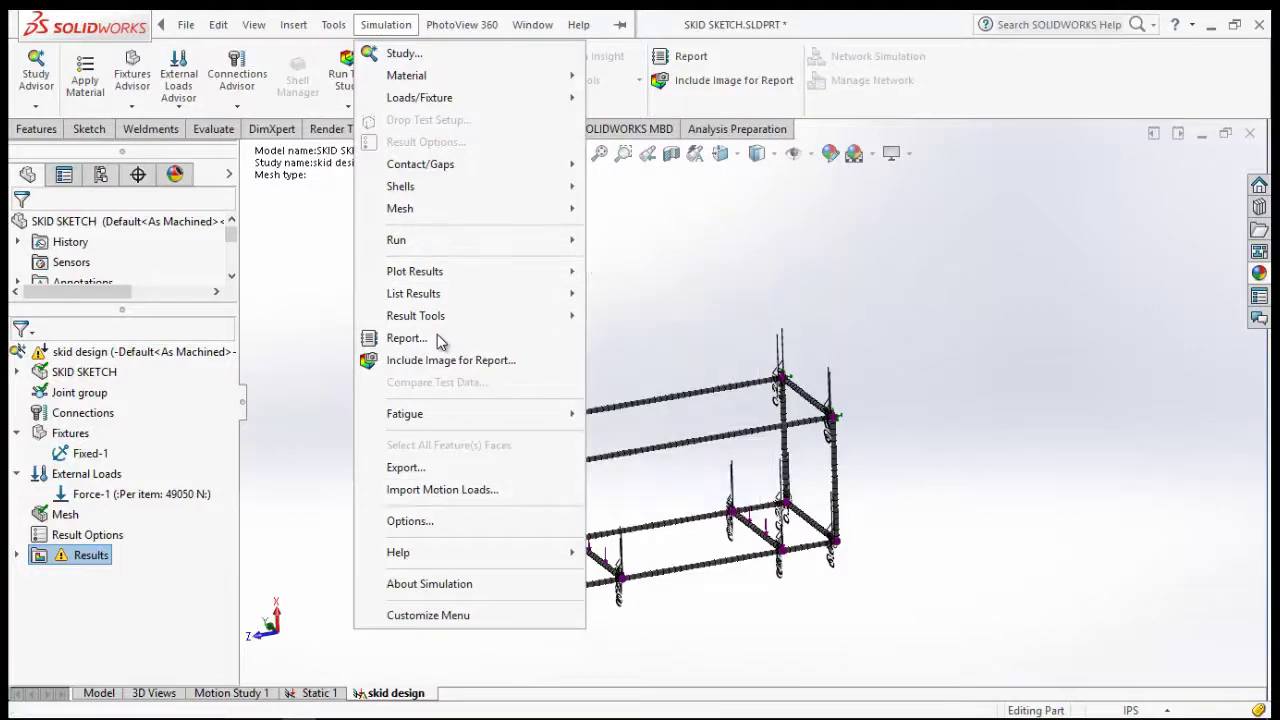
{"action": "key", "text": "Escape"}
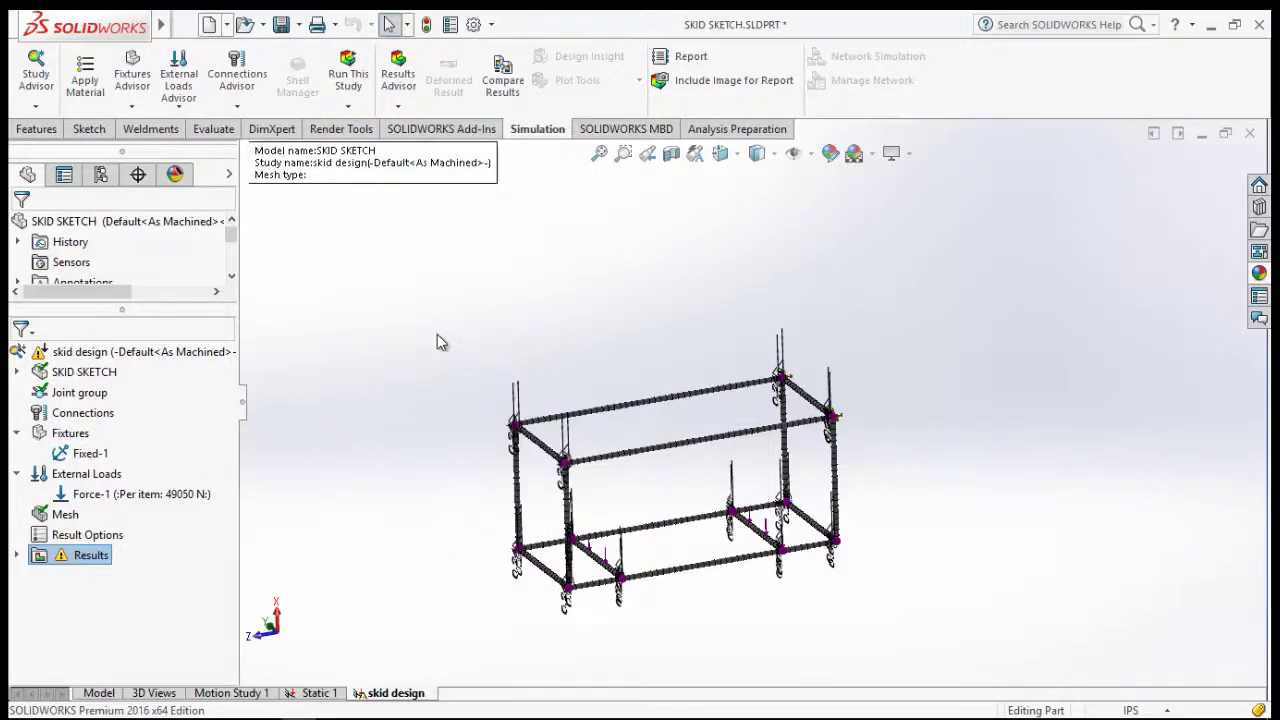
Bring up Simulation Options showing the General system settings
{"action": "key", "text": "alt"}
{"action": "key", "text": "s"}
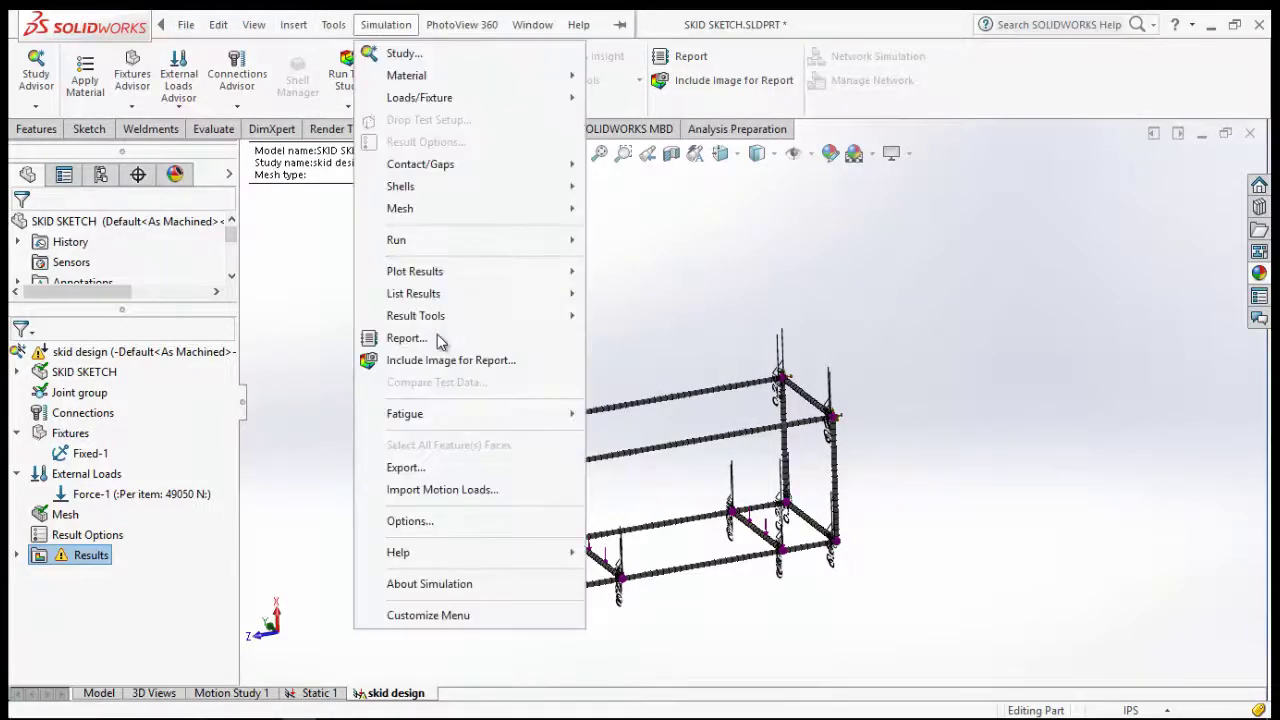
{"action": "key", "text": "Up"}
{"action": "key", "text": "Return"}
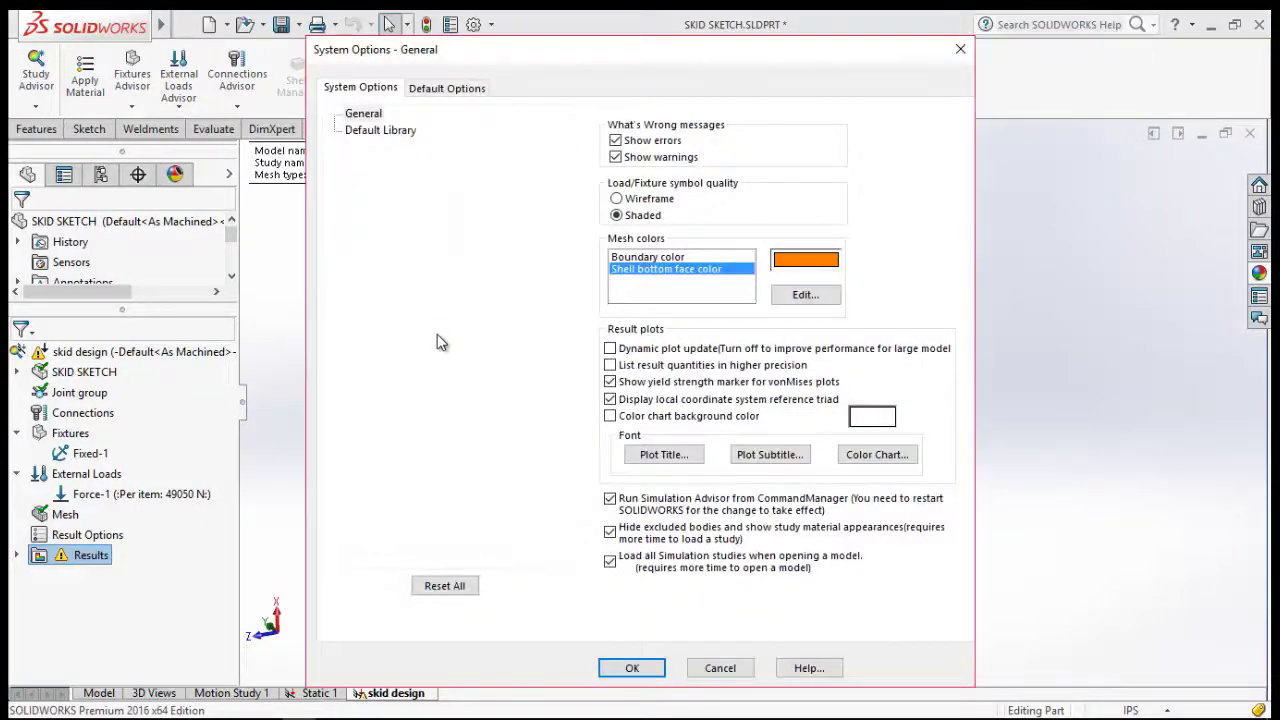
Review the default stress components for static study Plot1
{"action": "key", "text": "ctrl+Tab"}
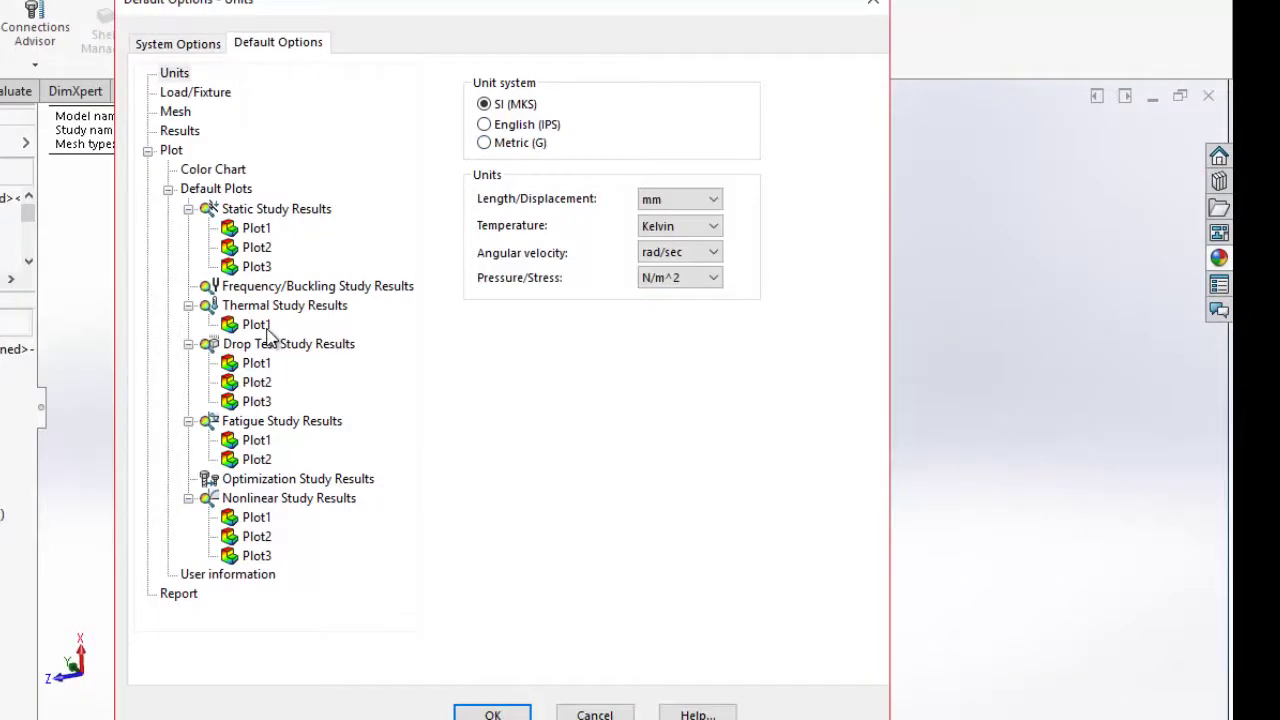
{"action": "key", "text": "Down"}
{"action": "key", "text": "Down"}
{"action": "key", "text": "Down"}
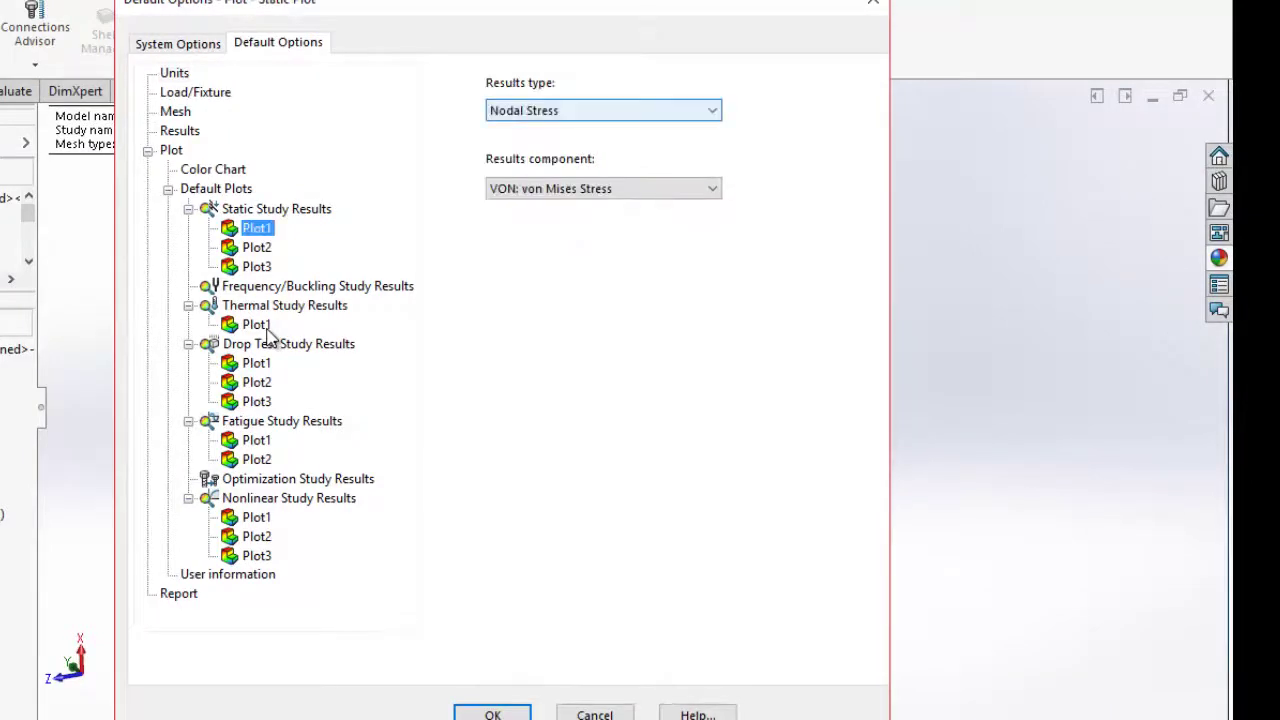
{"action": "key", "text": "Tab"}
{"action": "key", "text": "alt+Down"}
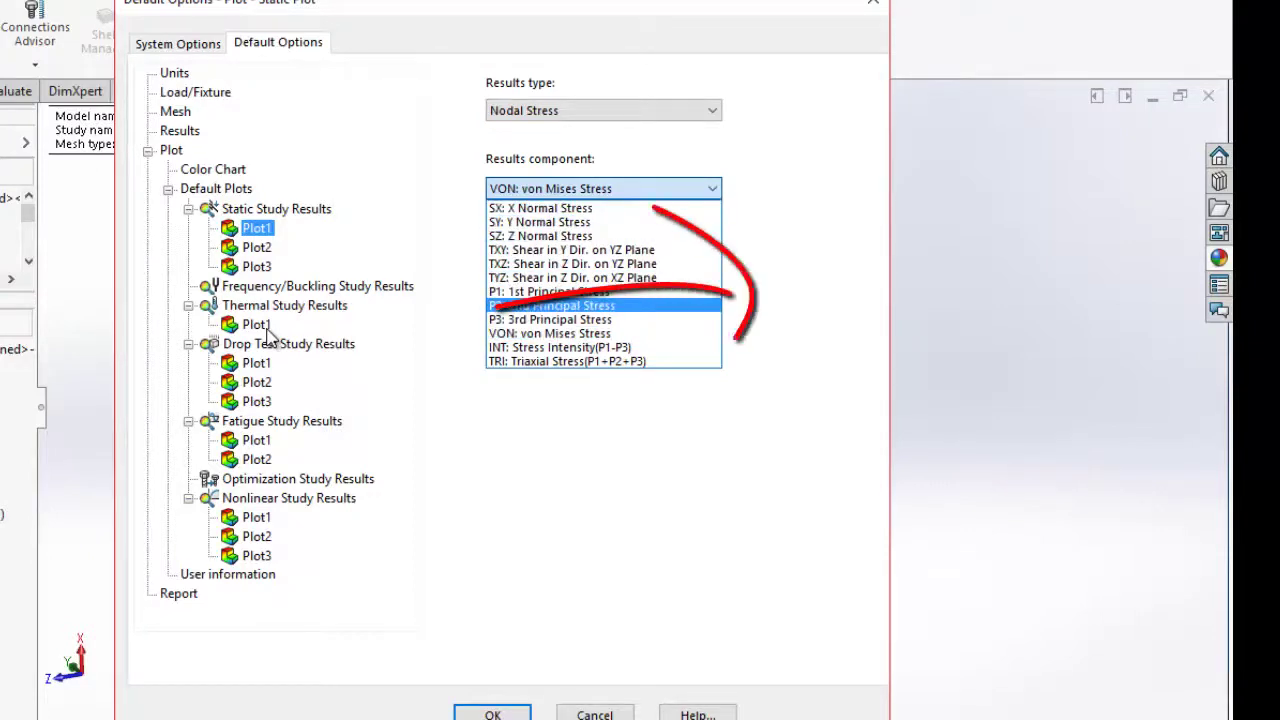
{"action": "key", "text": "Escape"}
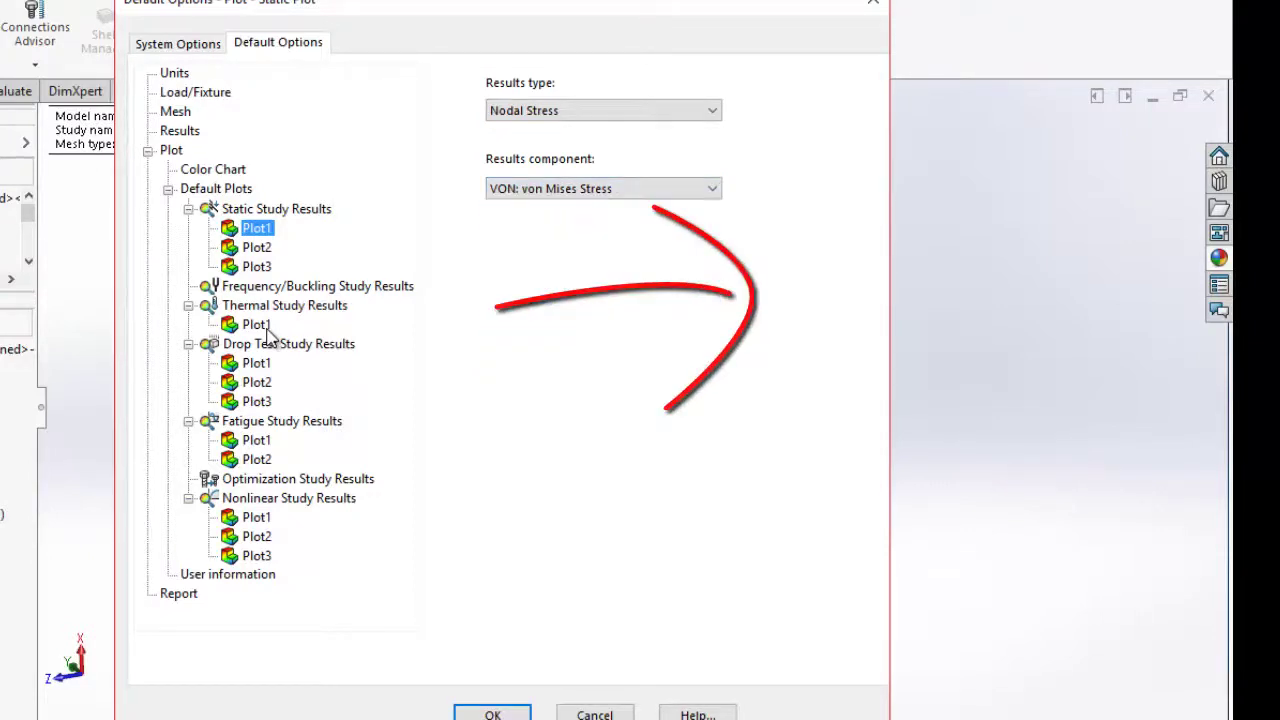
Keep Plot2 as Displacement and close the default options unchanged
{"action": "key", "text": "Down"}
{"action": "key", "text": "Tab"}
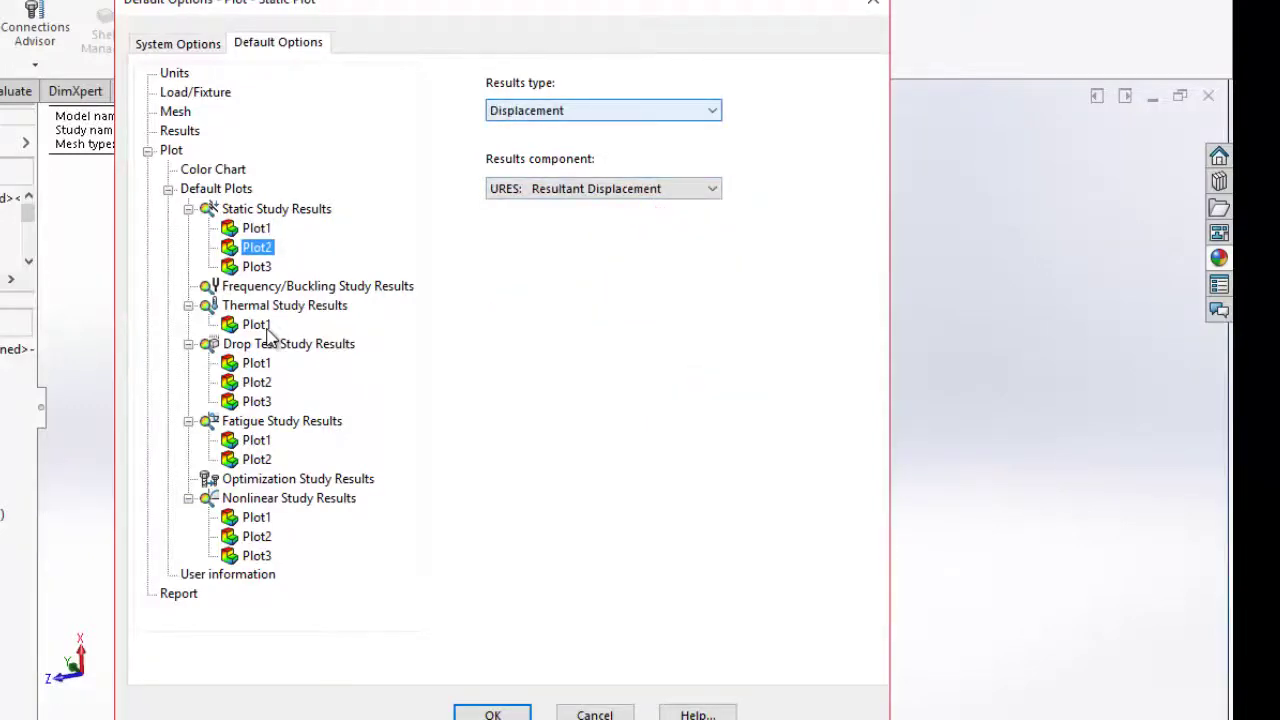
{"action": "key", "text": "alt+Down"}
{"action": "key", "text": "Up"}
{"action": "key", "text": "Up"}
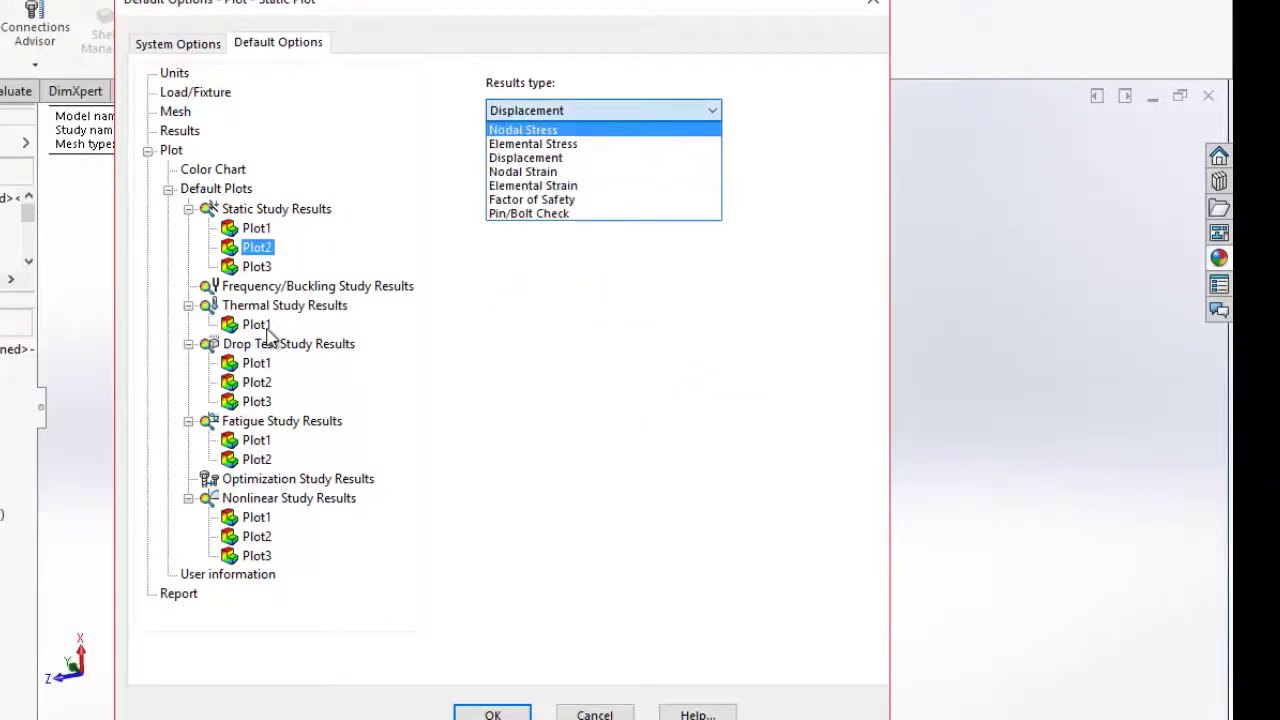
{"action": "key", "text": "Down"}
{"action": "key", "text": "Down"}
{"action": "key", "text": "Down"}
{"action": "key", "text": "Down"}
{"action": "key", "text": "Down"}
{"action": "key", "text": "Escape"}
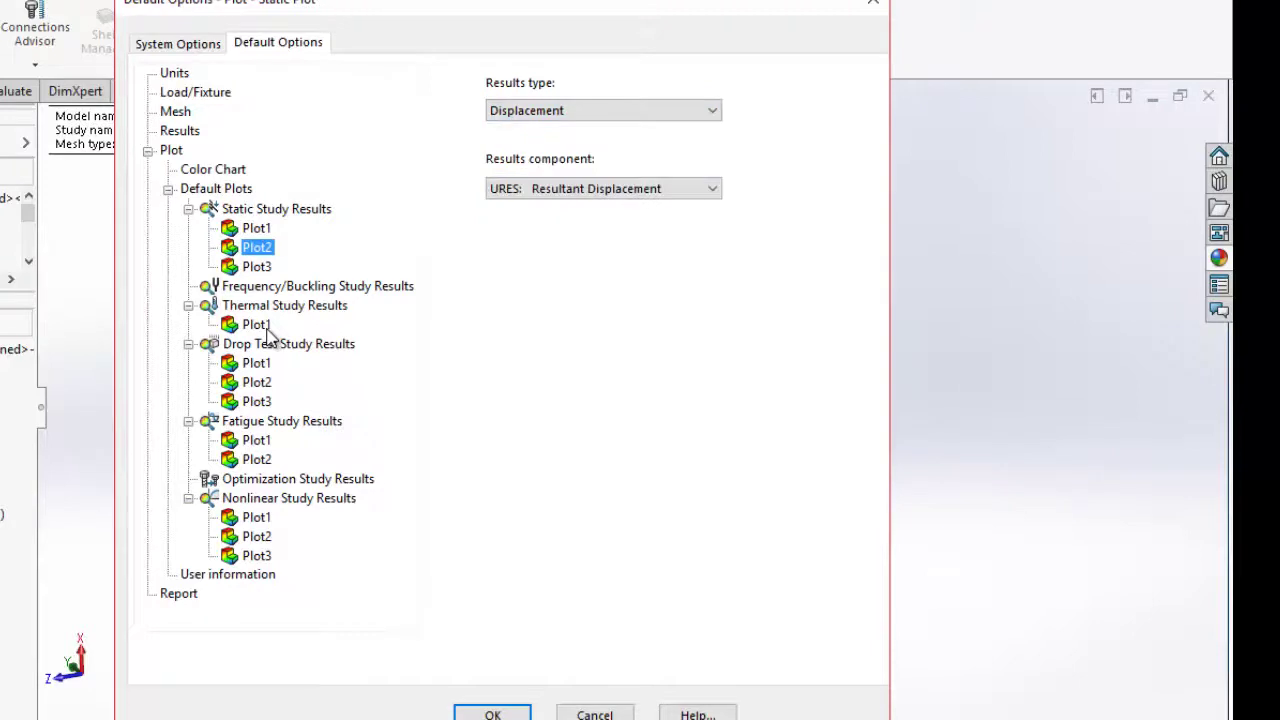
{"action": "key", "text": "Down"}
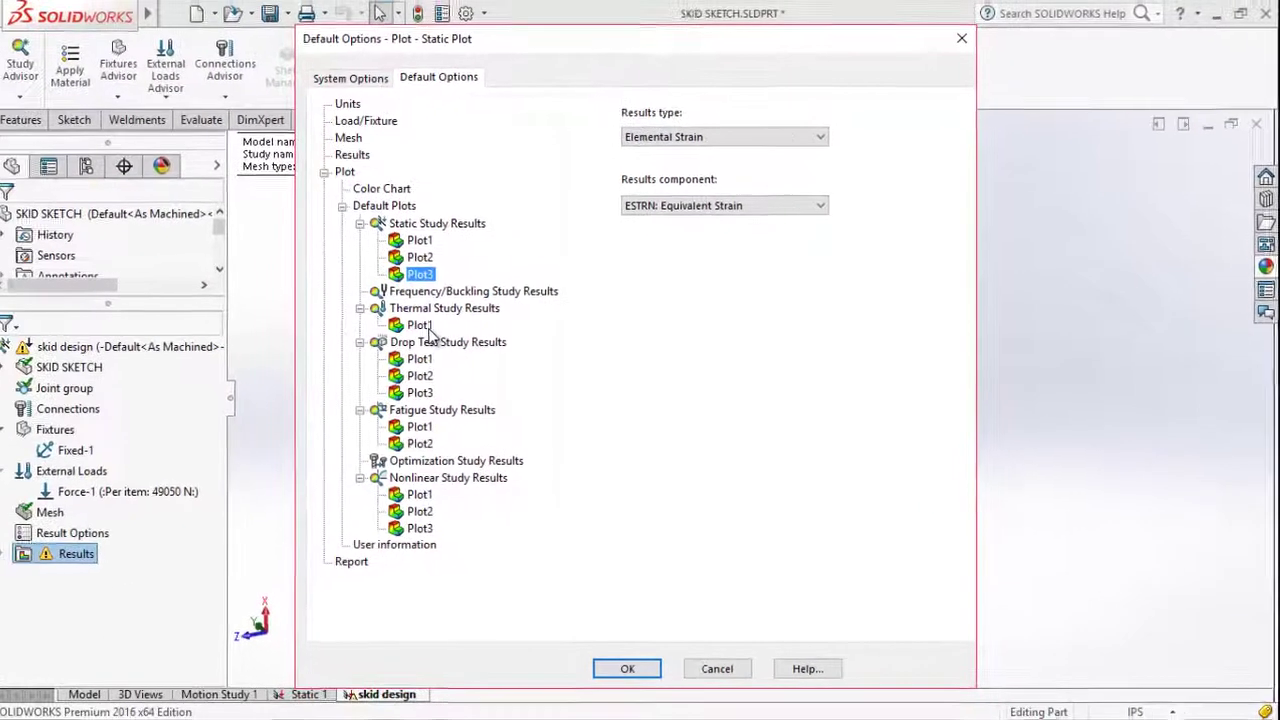
{"action": "key", "text": "Return"}
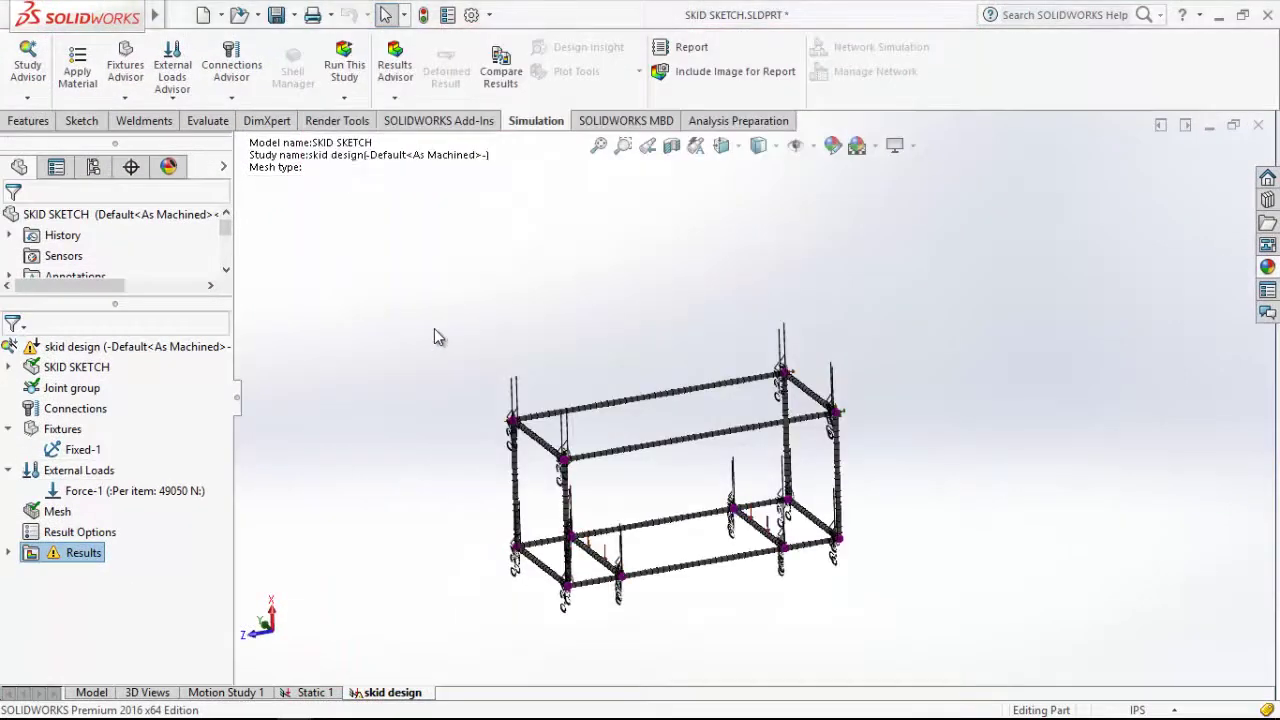
Run the skid design study, giving Stress1 peaking at 1.434e+008 N/m^2 under 2.500e+008 yield
{"action": "key", "text": "shift+F10"}
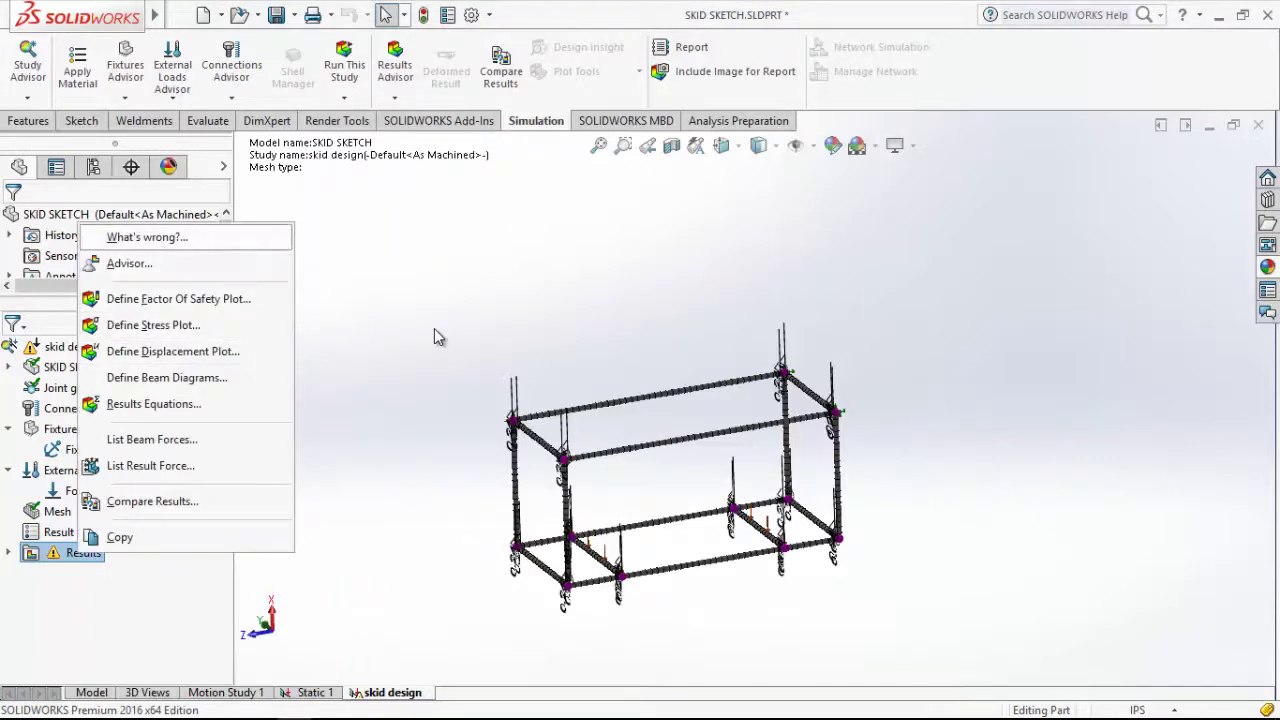
{"action": "key", "text": "Down"}
{"action": "key", "text": "Down"}
{"action": "key", "text": "Down"}
{"action": "key", "text": "Down"}
{"action": "key", "text": "Down"}
{"action": "key", "text": "Up"}
{"action": "key", "text": "Up"}
{"action": "key", "text": "Up"}
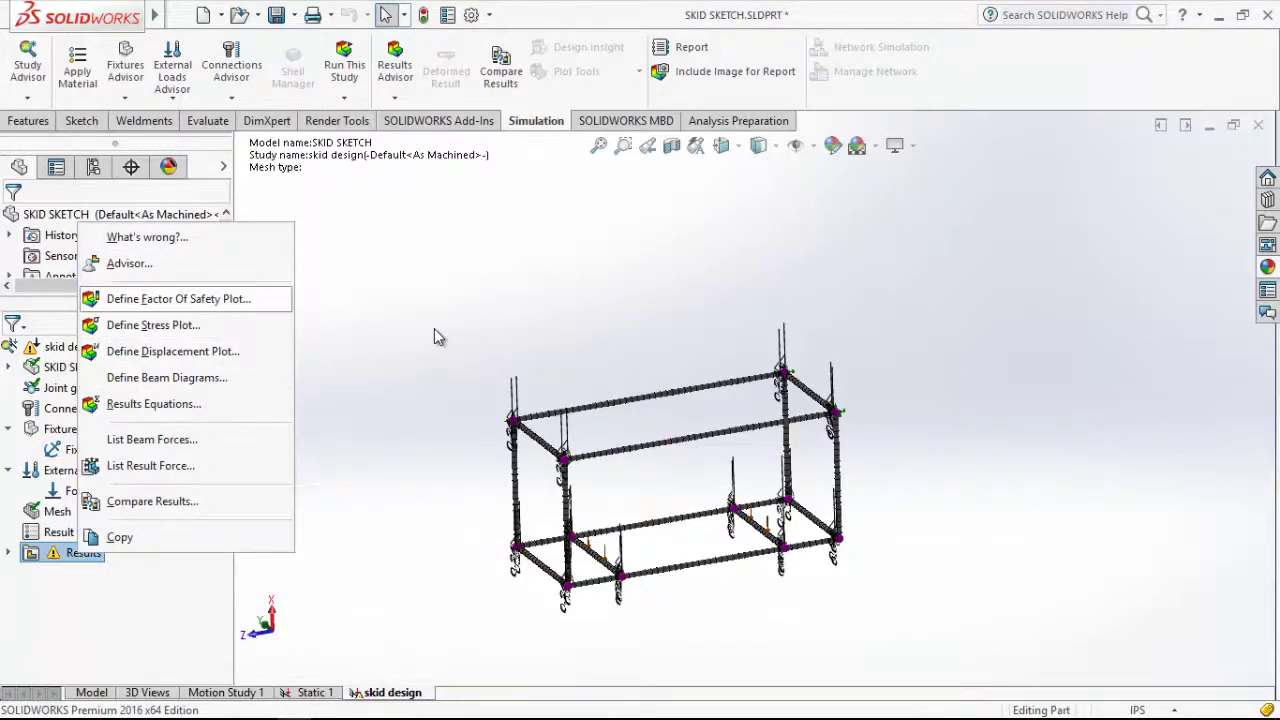
{"action": "key", "text": "Down"}
{"action": "key", "text": "Down"}
{"action": "key", "text": "Down"}
{"action": "key", "text": "Escape"}
{"action": "key", "text": "Return"}
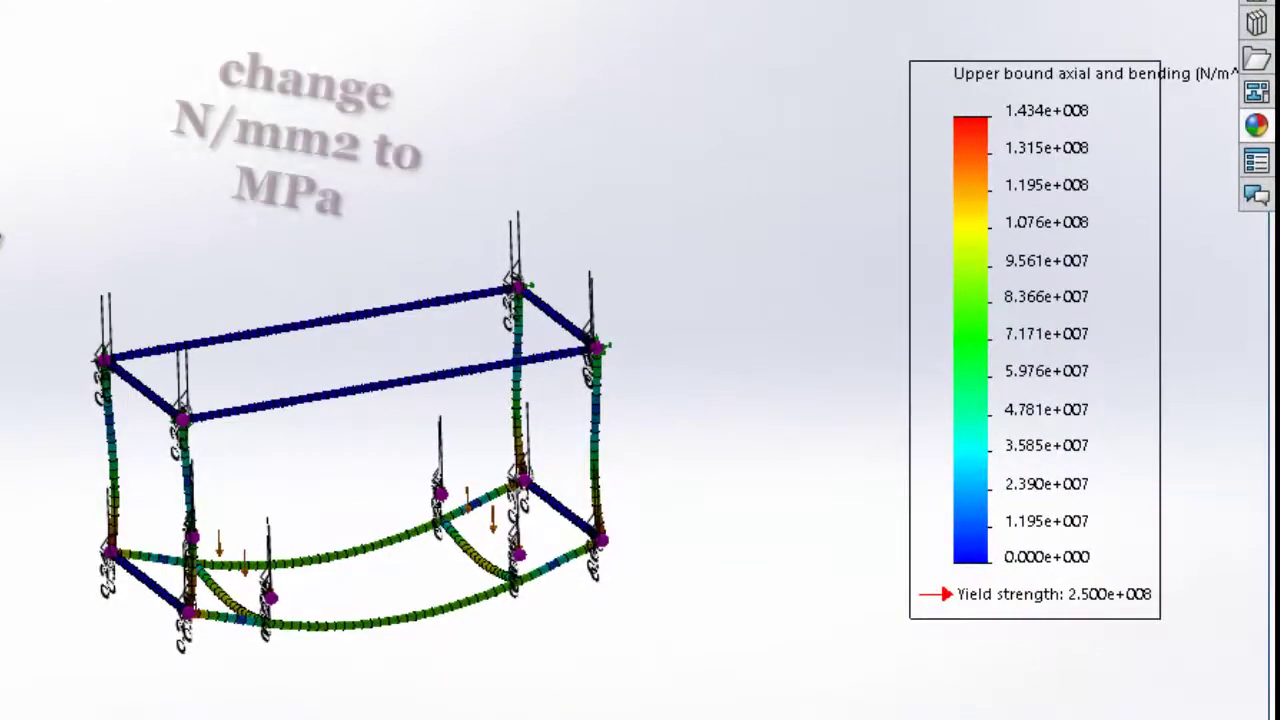
Change the Stress1 legend number format from scientific to floating with thousands separators
{"action": "right_click", "coordinate": [1012, 100]}
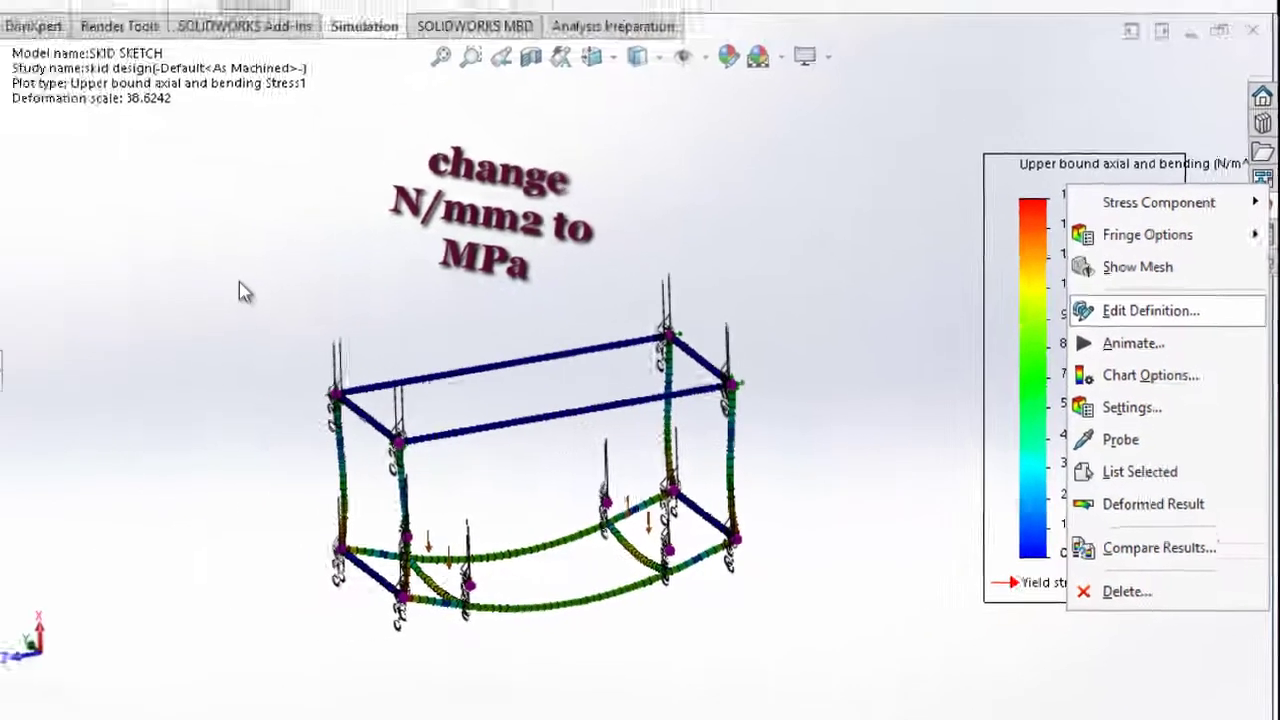
{"action": "left_click", "coordinate": [239, 284]}
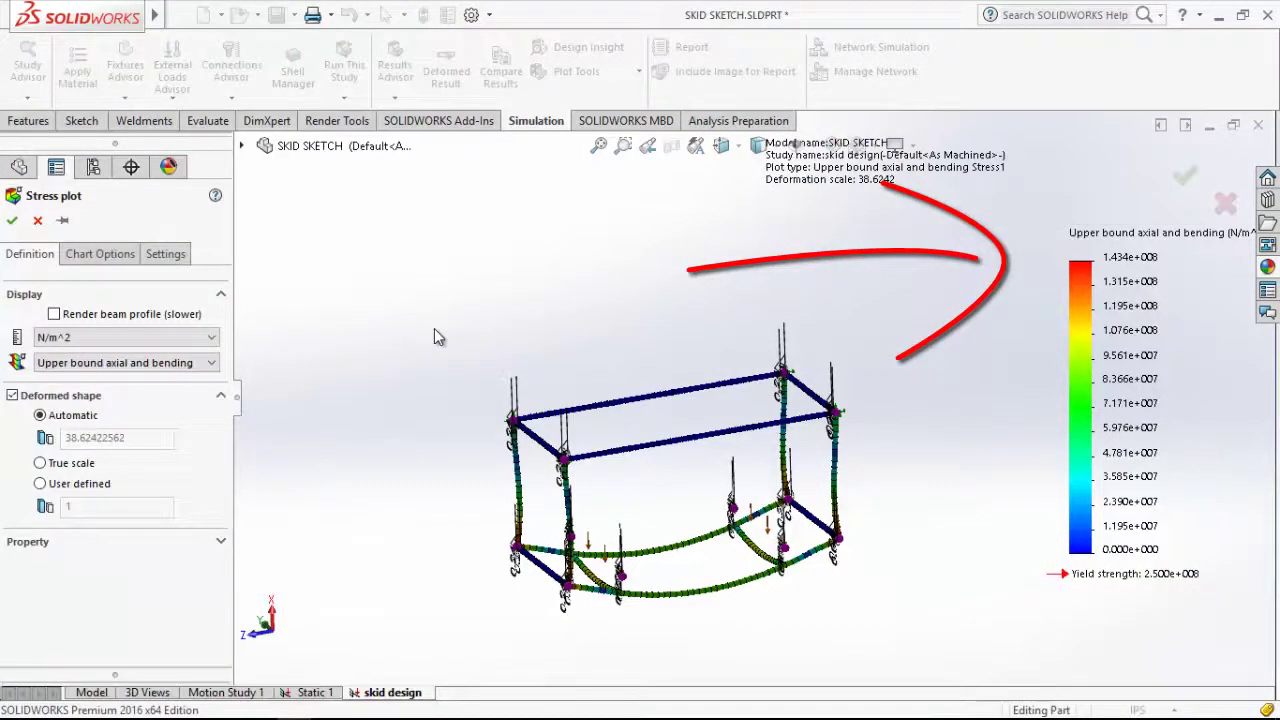
{"action": "key", "text": "shift+Tab"}
{"action": "key", "text": "ctrl+Tab"}
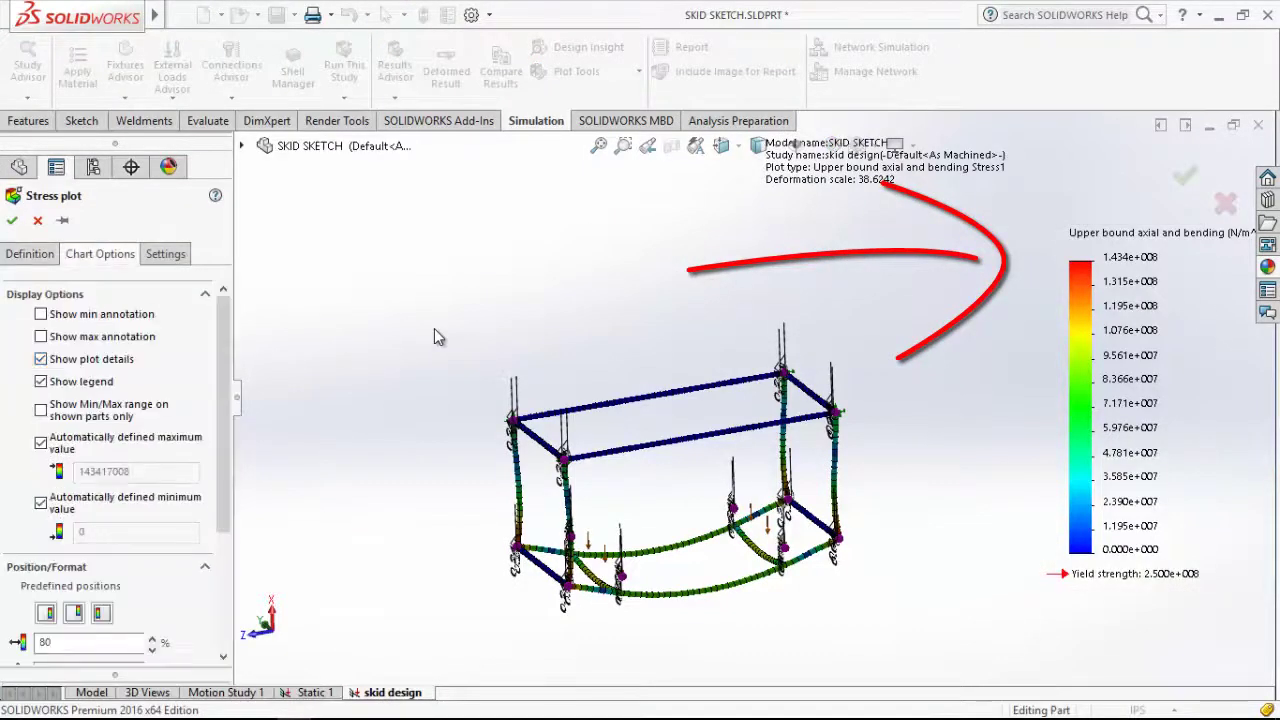
{"action": "key", "text": "Tab"}
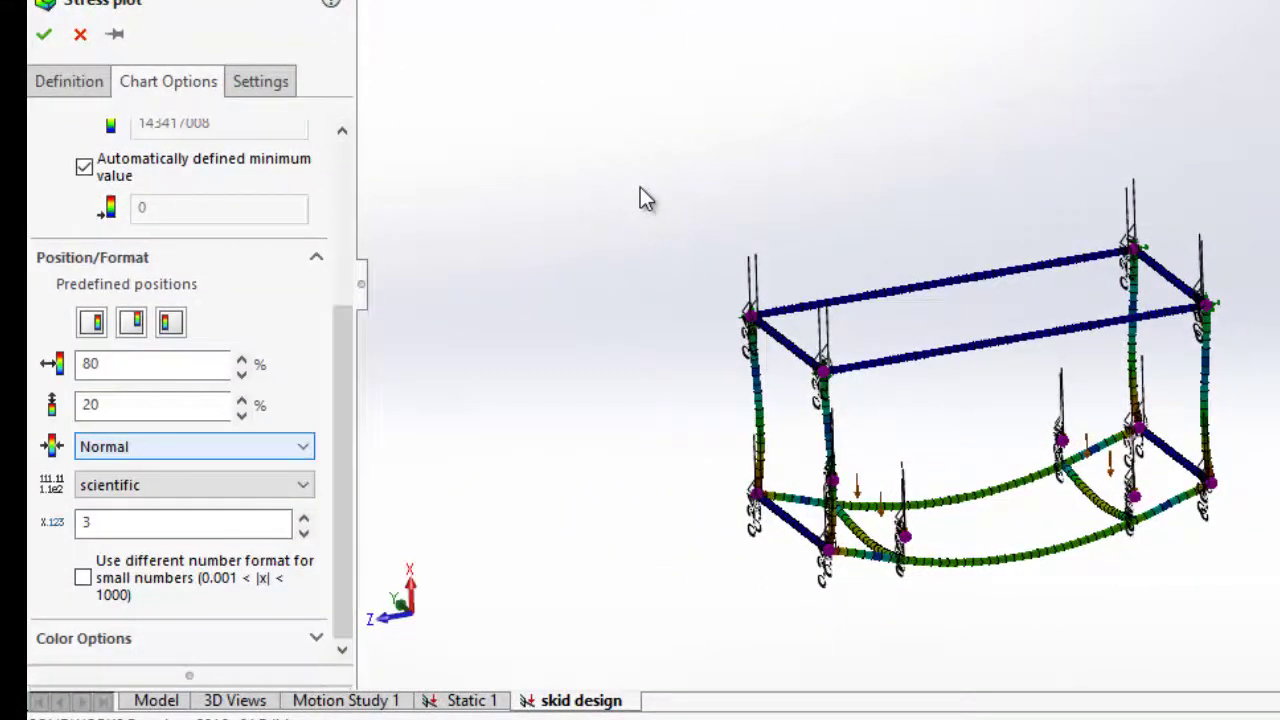
{"action": "key", "text": "Tab"}
{"action": "key", "text": "alt+Down"}
{"action": "key", "text": "Down"}
{"action": "key", "text": "Return"}
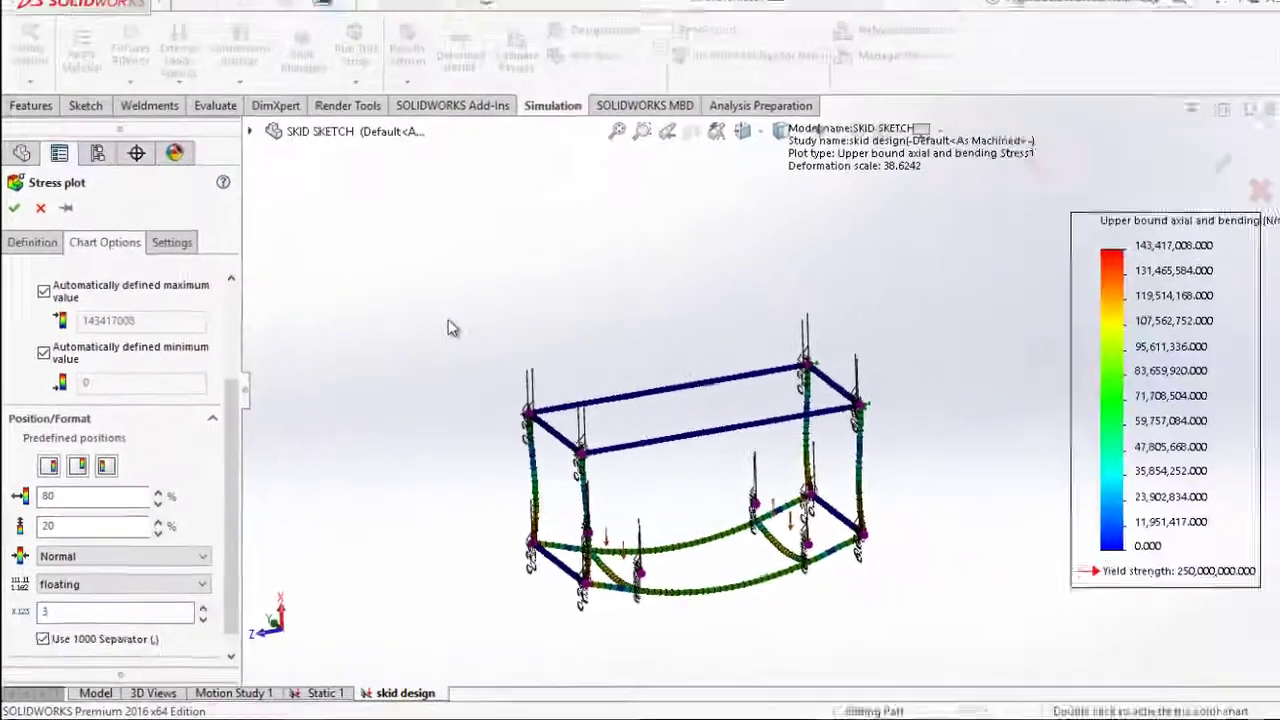
{"action": "key", "text": "shift+Tab"}
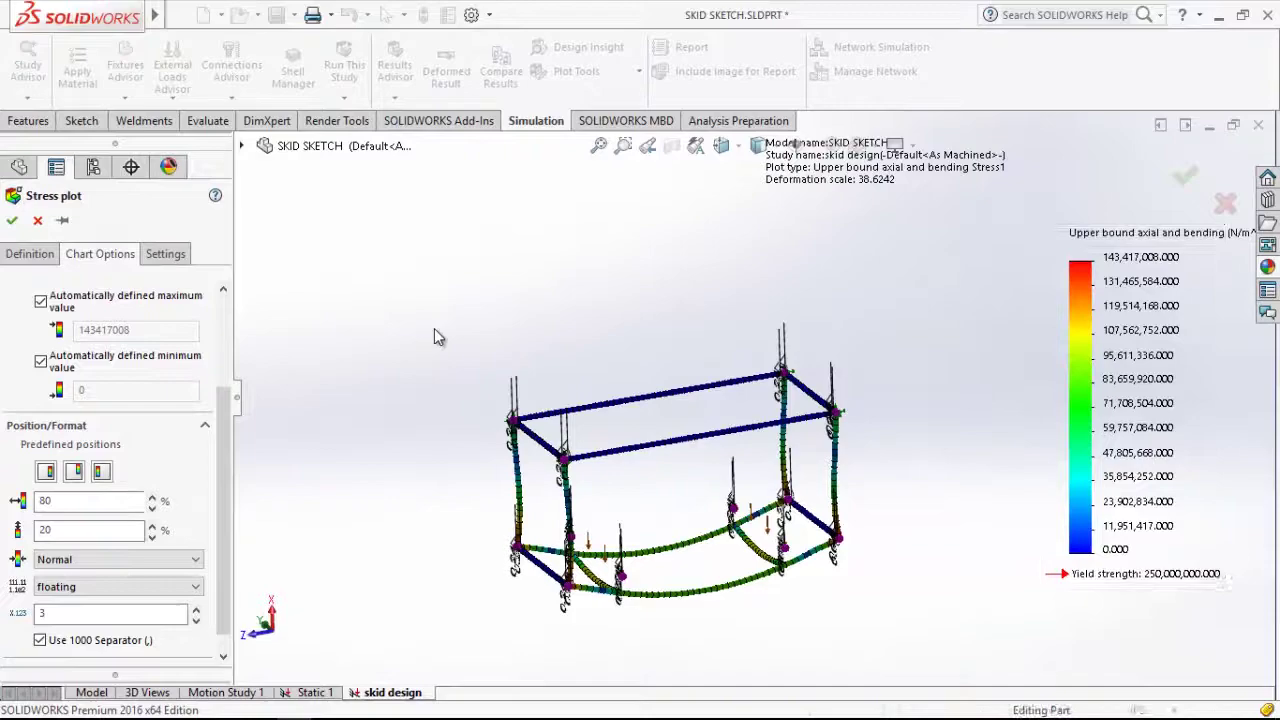
{"action": "key", "text": "shift+Tab"}
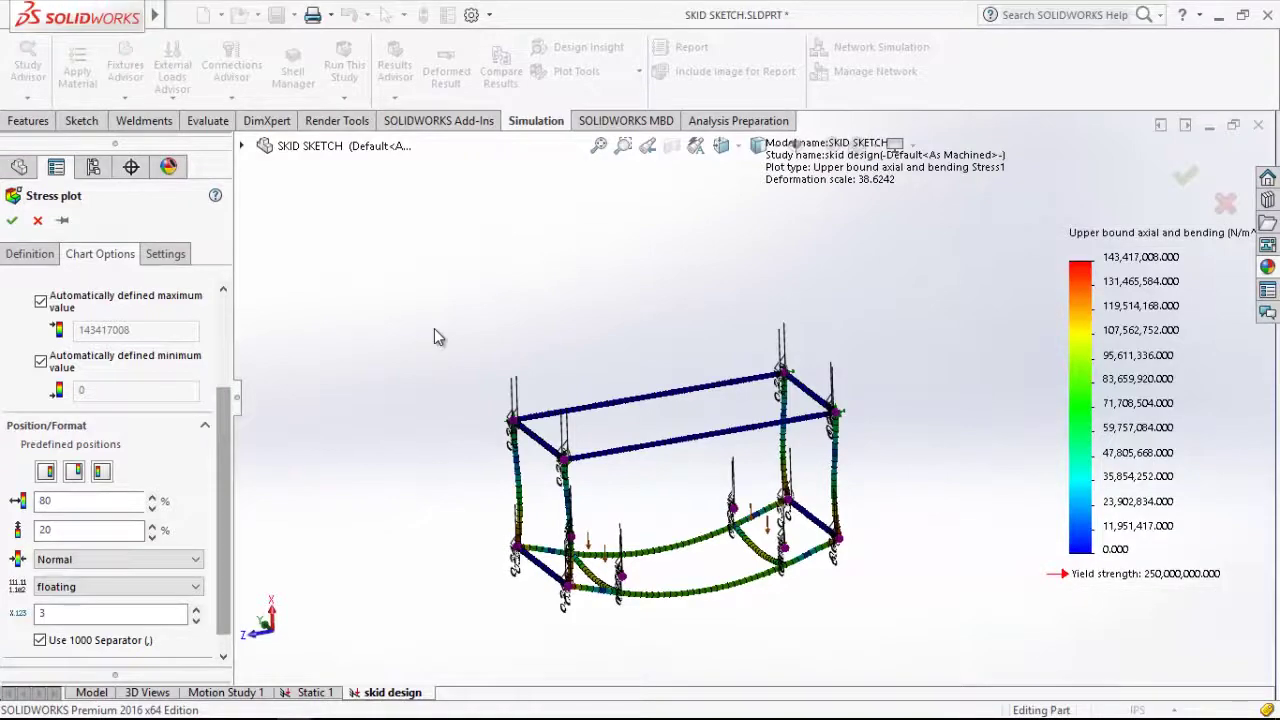
{"action": "key", "text": "shift+Tab"}
{"action": "key", "text": "shift+Tab"}
{"action": "key", "text": "shift+Tab"}
{"action": "key", "text": "shift+Tab"}
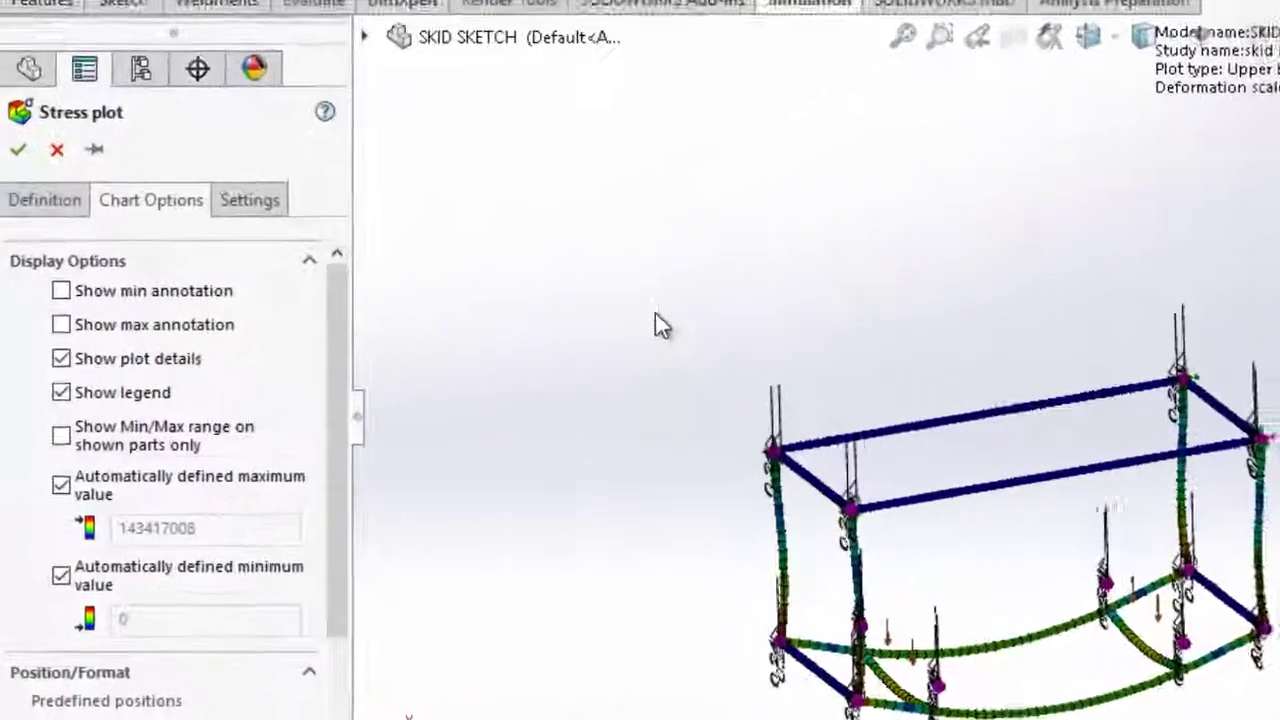
Set Stress1 units to N/mm^2 (MPa), giving a 143.417 peak against 250.000 yield
{"action": "key", "text": "Left"}
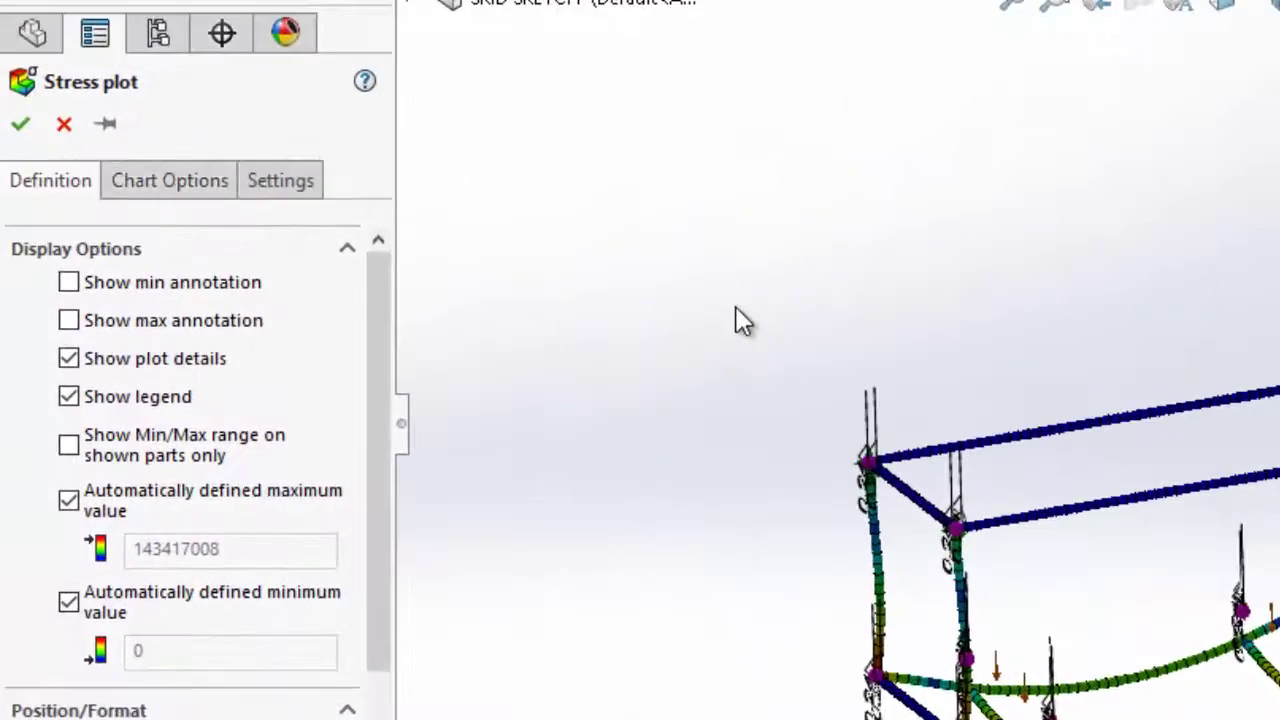
{"action": "key", "text": "Tab"}
{"action": "key", "text": "shift+Tab"}
{"action": "key", "text": "alt+Down"}
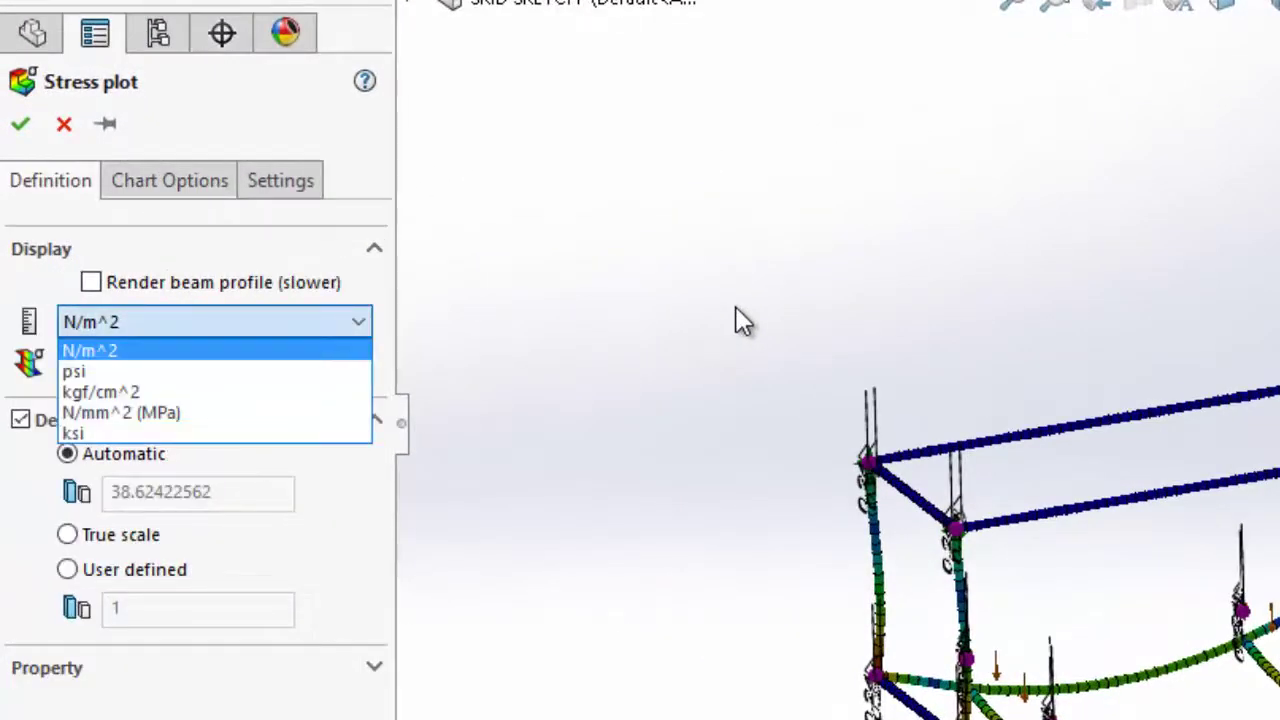
{"action": "key", "text": "Down"}
{"action": "key", "text": "Down"}
{"action": "key", "text": "Down"}
{"action": "key", "text": "Return"}
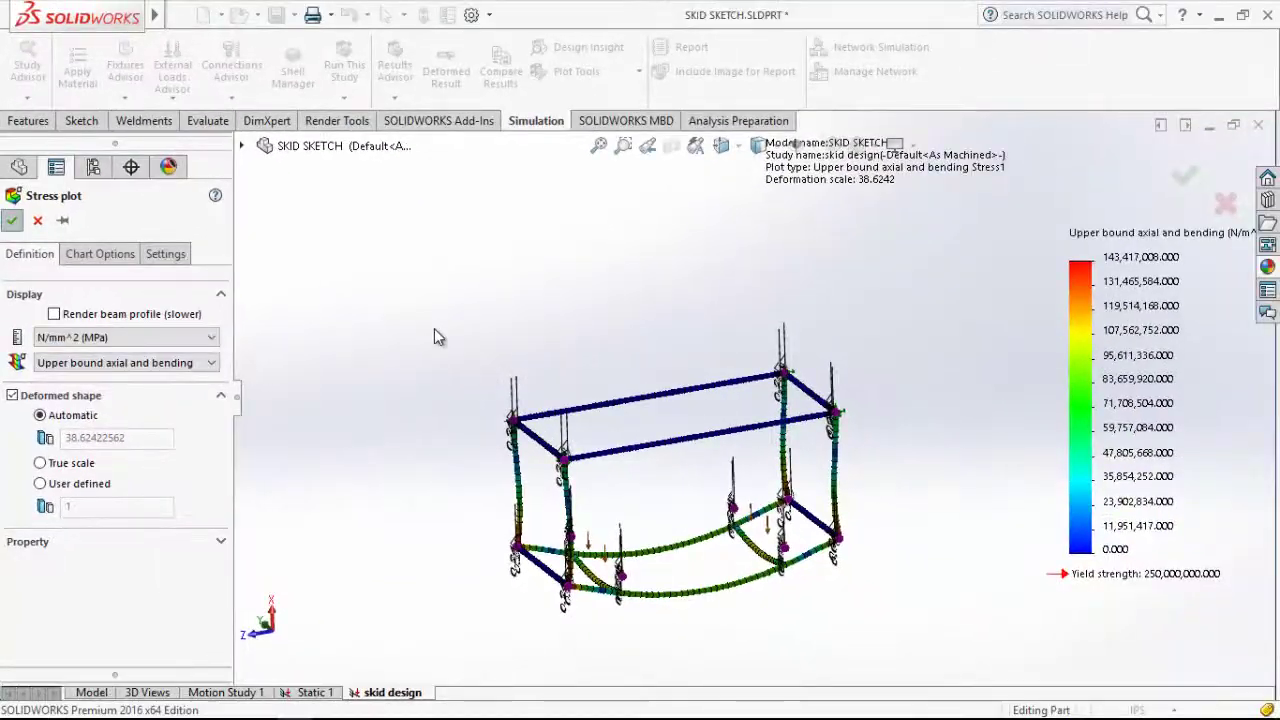
{"action": "key", "text": "Return"}
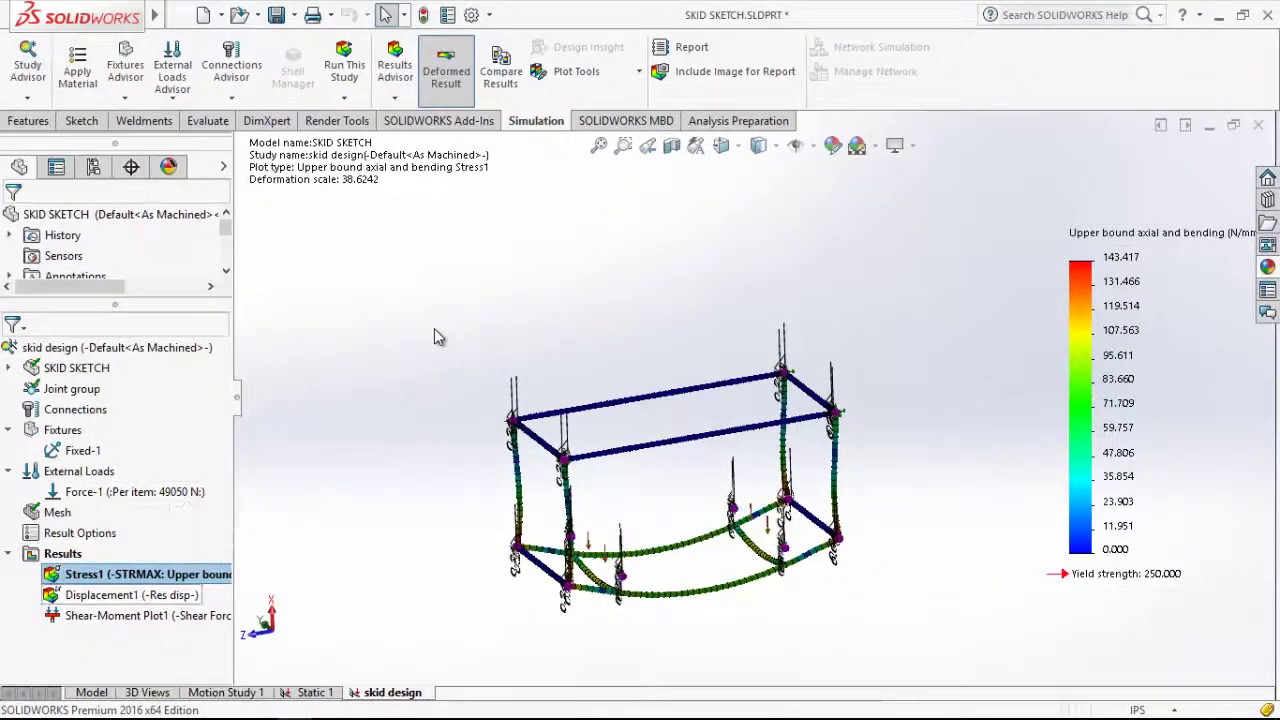
{"action": "right_click", "coordinate": [162, 576]}
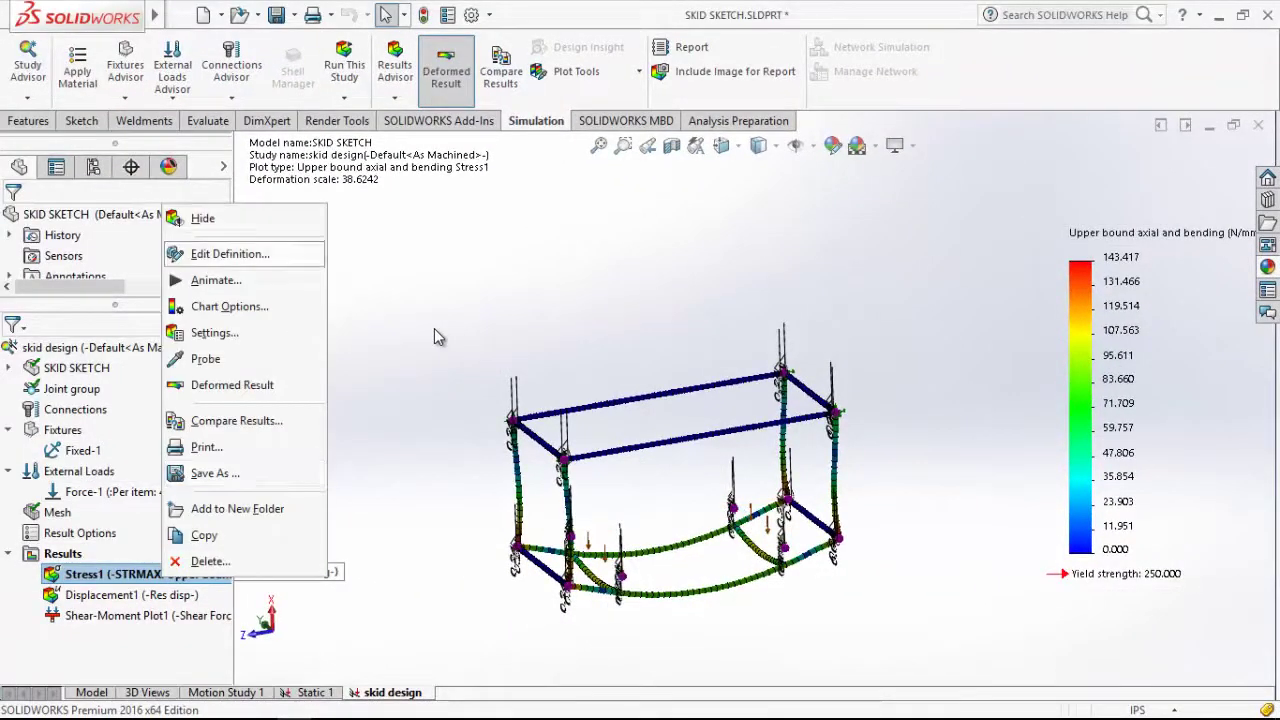
{"action": "key", "text": "Escape"}
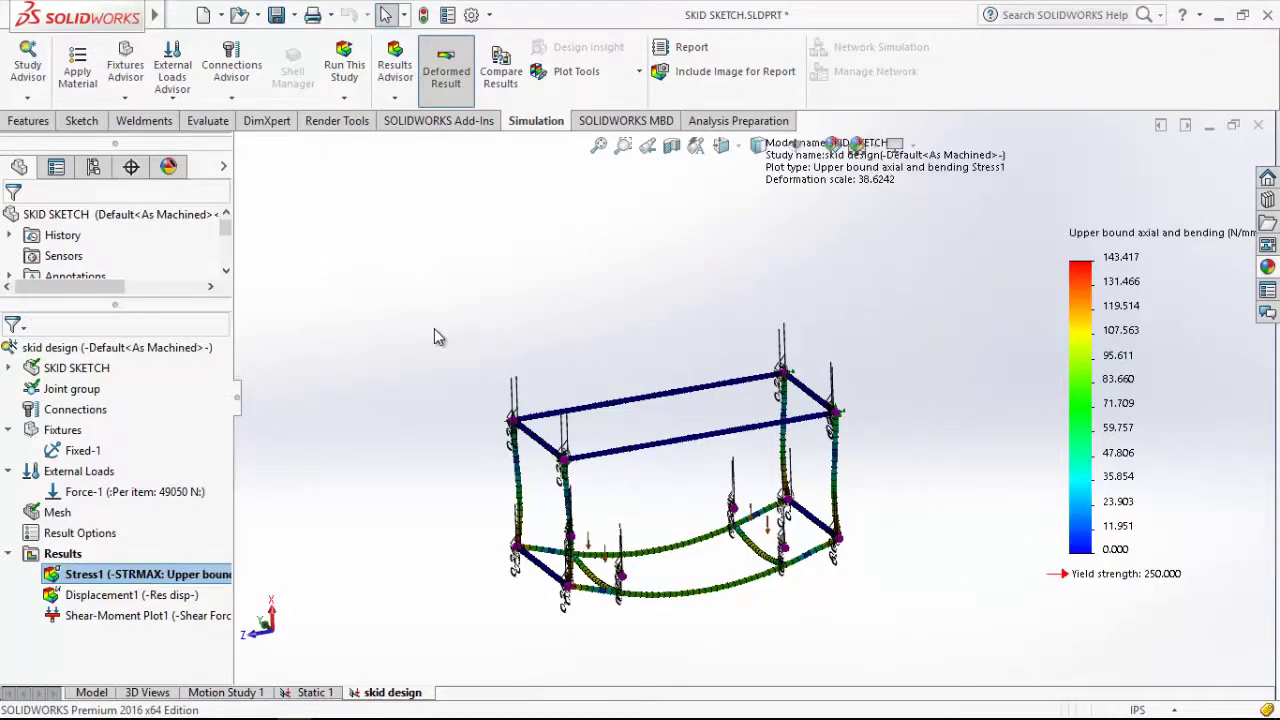